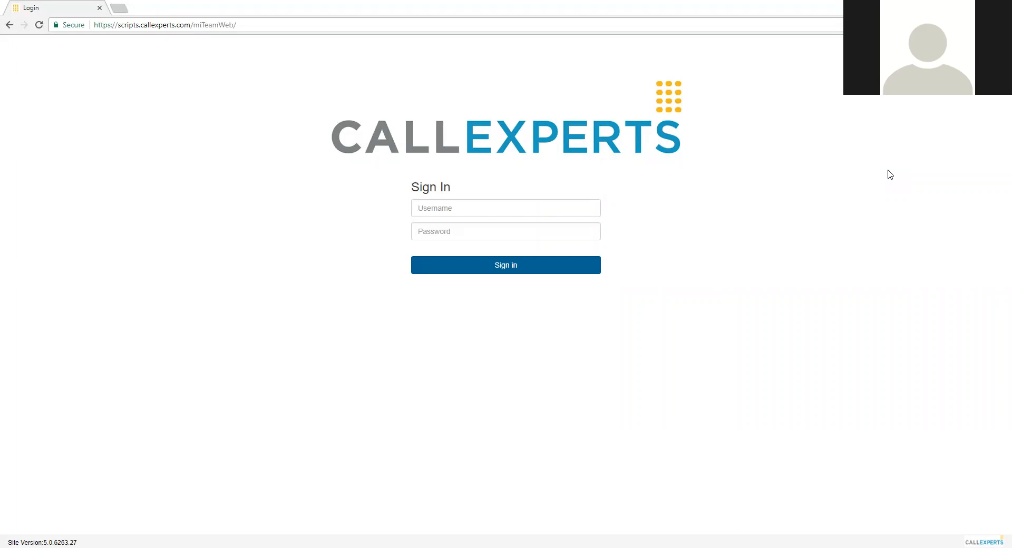
Sign in to the miTeam site with the saved test username and the account password
click(169, 26)
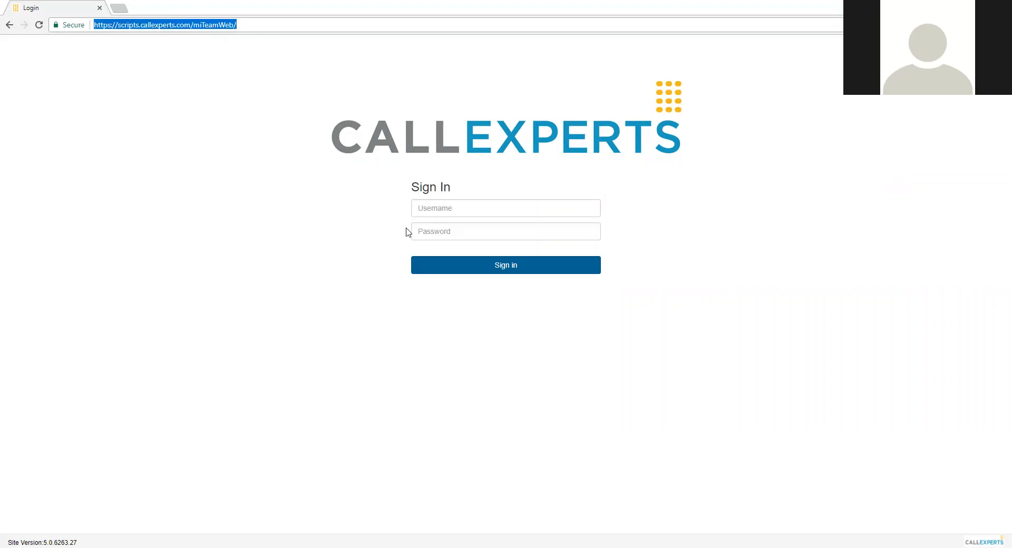
click(449, 212)
text(29695)
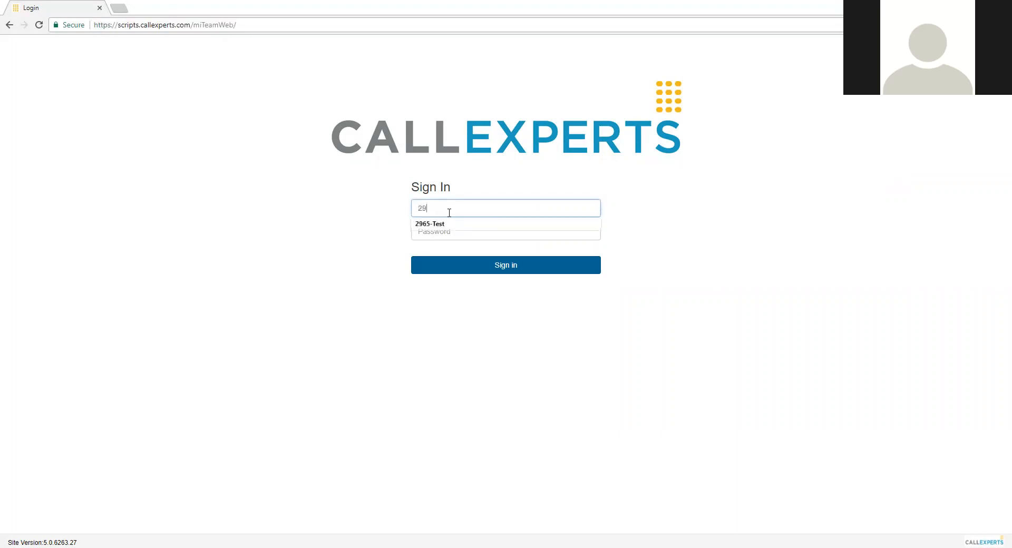
key(BackSpace)
key(BackSpace)
key(Down)
key(Tab)
text(test)
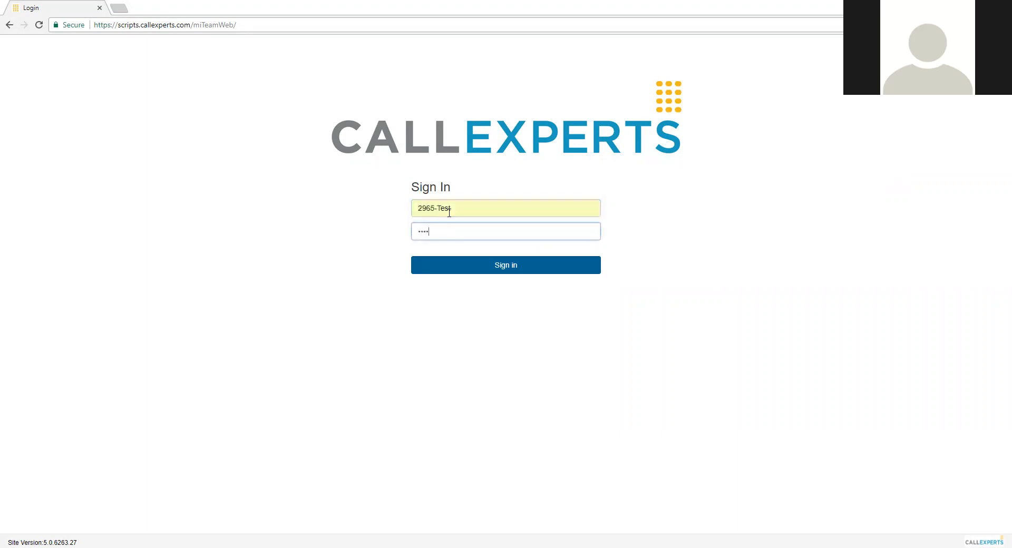
key(Return)
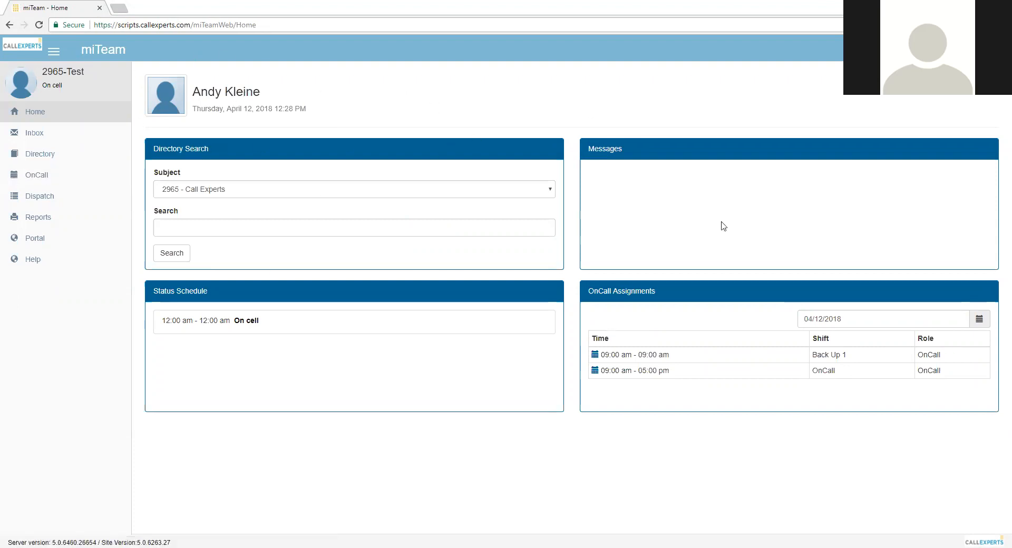
Open the OnCall schedule and examine the shifts listed for April 23, 2018
click(55, 180)
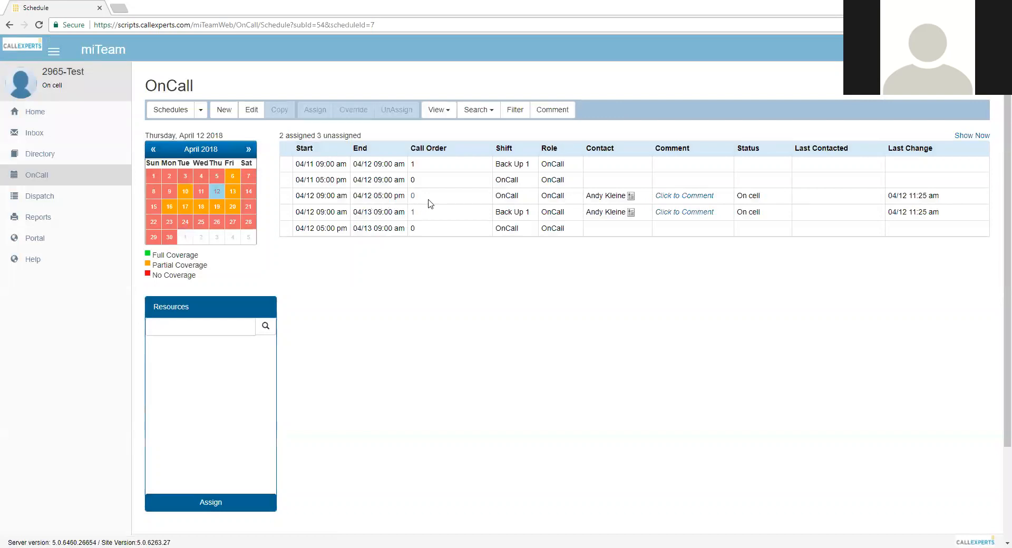
click(432, 202)
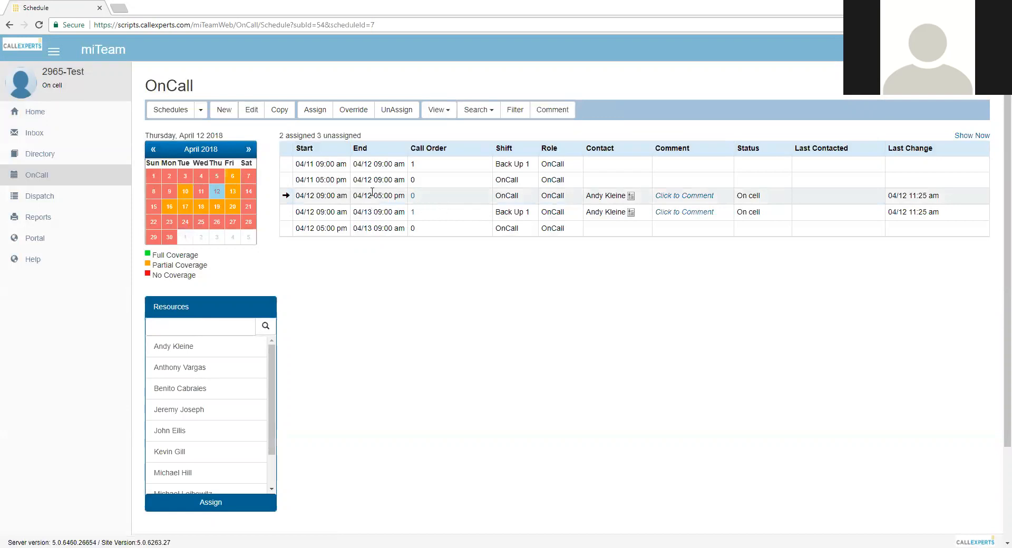
click(175, 222)
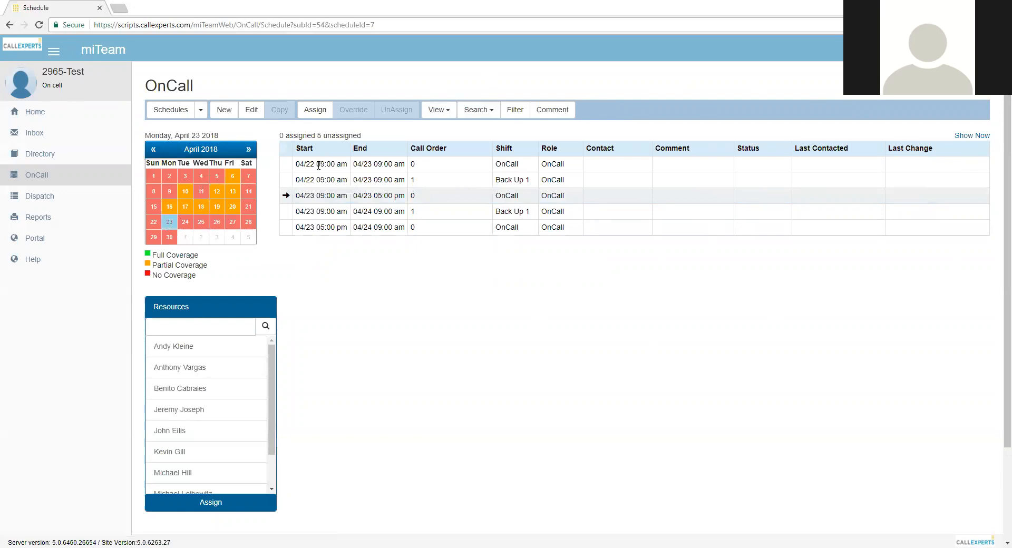
click(319, 165)
click(322, 179)
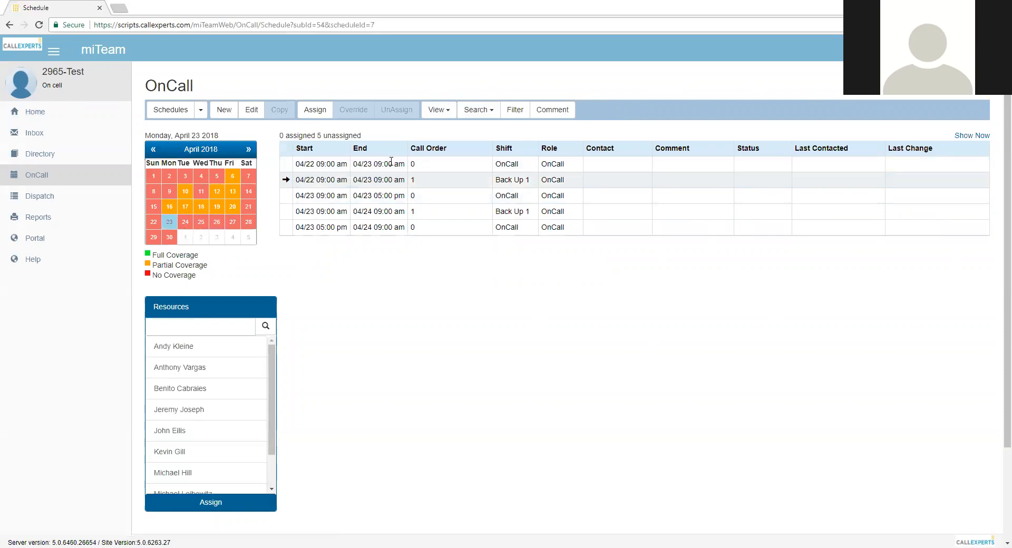
click(385, 195)
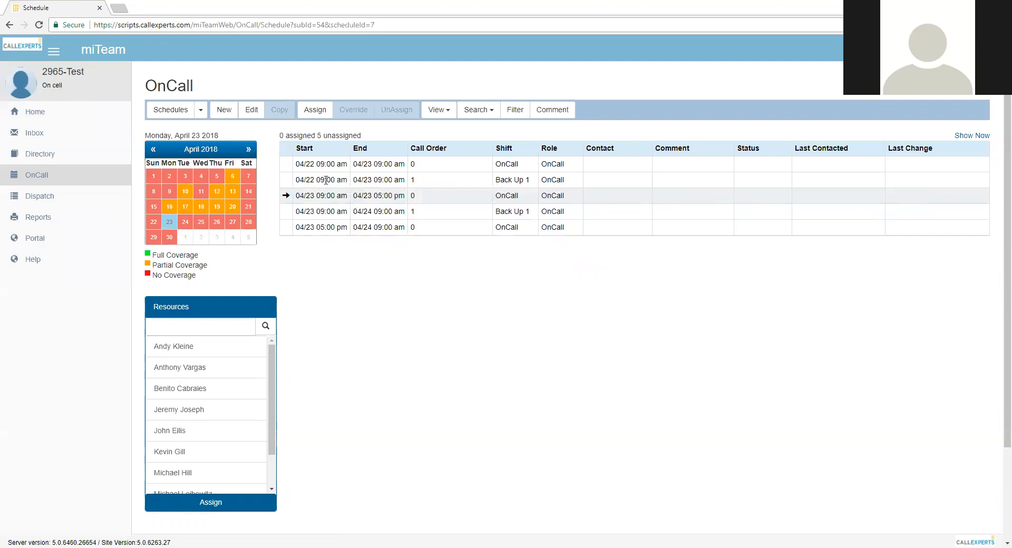
click(327, 180)
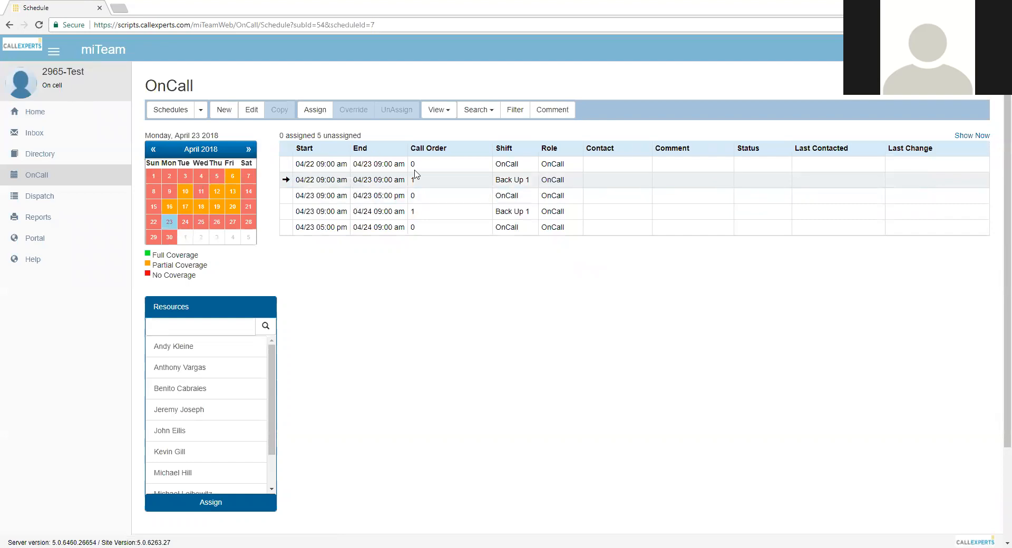
Assign the first contact in the list to the OnCall shift running 04/23 09:00 am to 05:00 pm
click(317, 195)
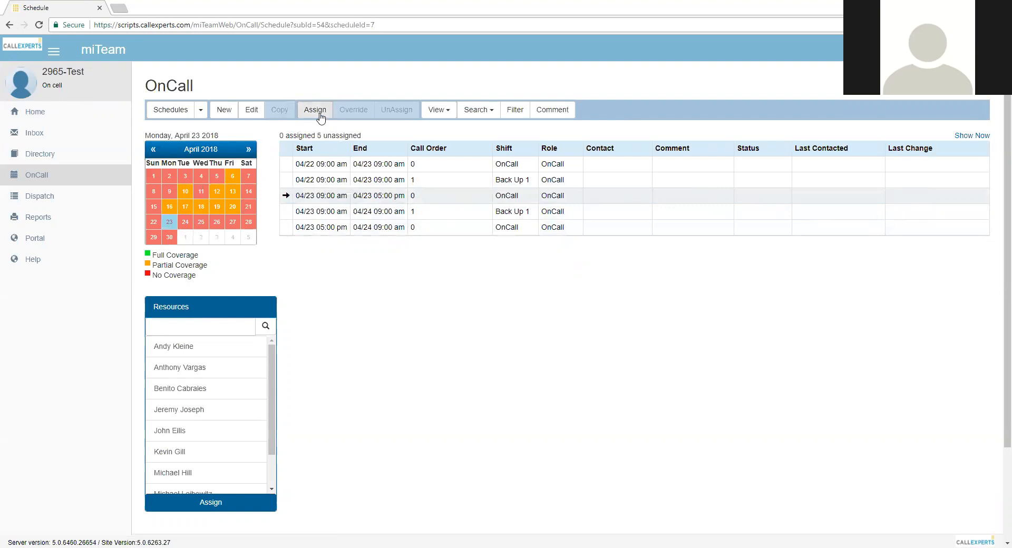
click(320, 112)
click(461, 111)
click(439, 127)
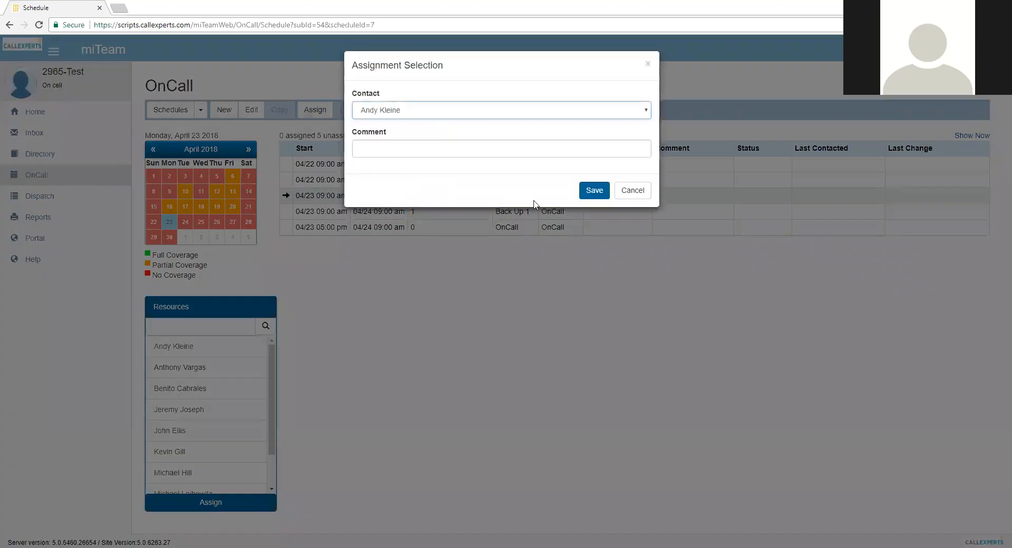
click(595, 190)
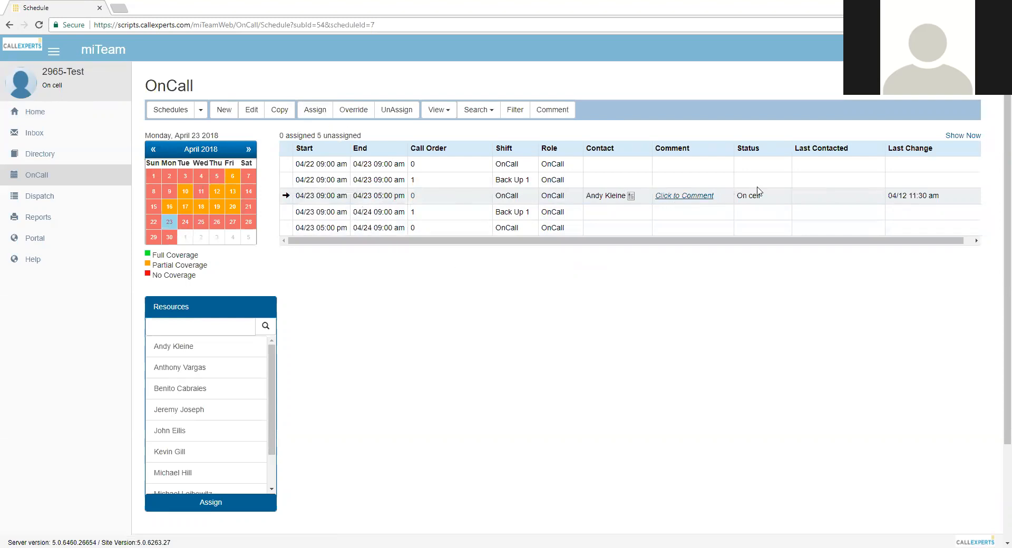
drag(948, 199, 888, 196)
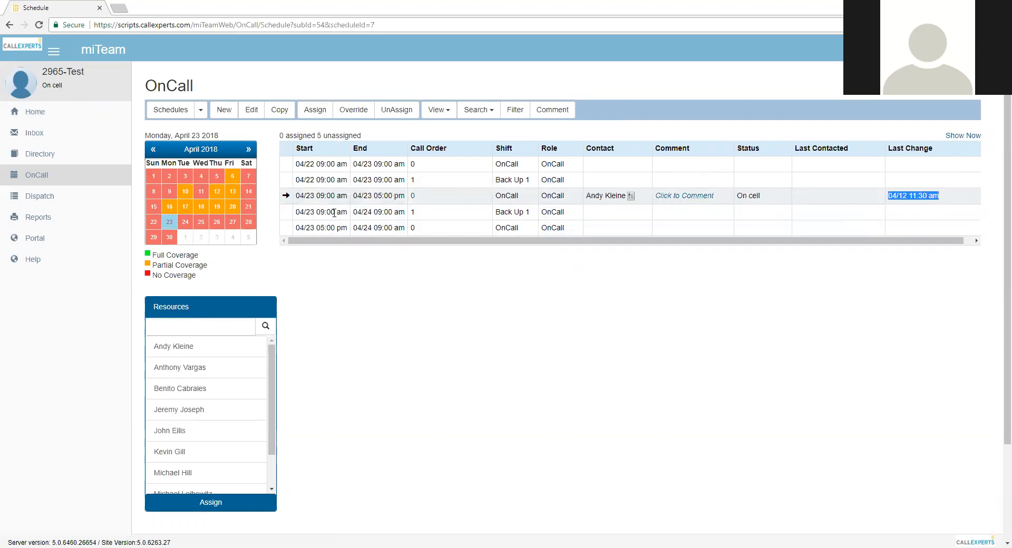
Assign the seventh person in the resource list to the Back Up 1 shift running 04/23 09:00 am to 04/24 09:00 am
click(334, 212)
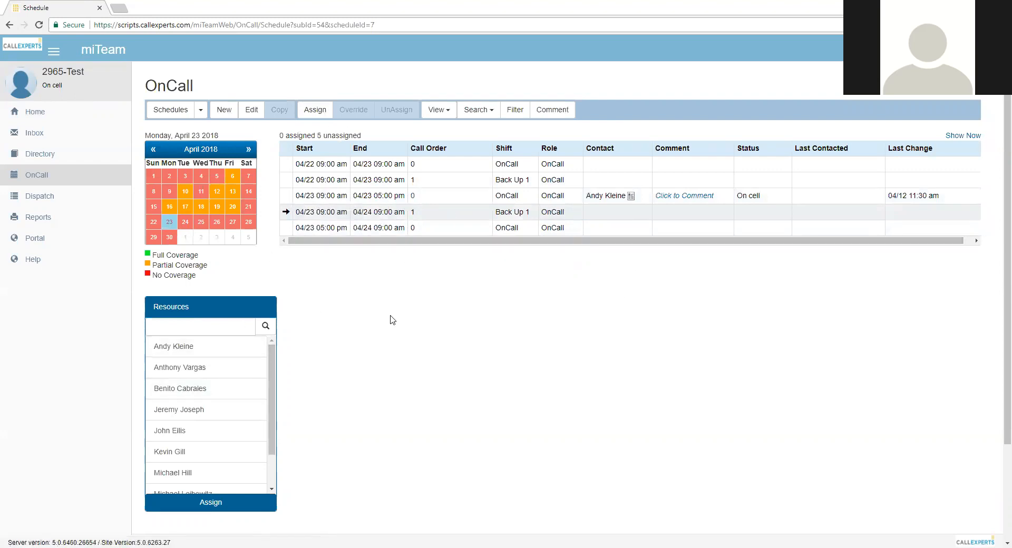
scroll(211, 379, down, 1)
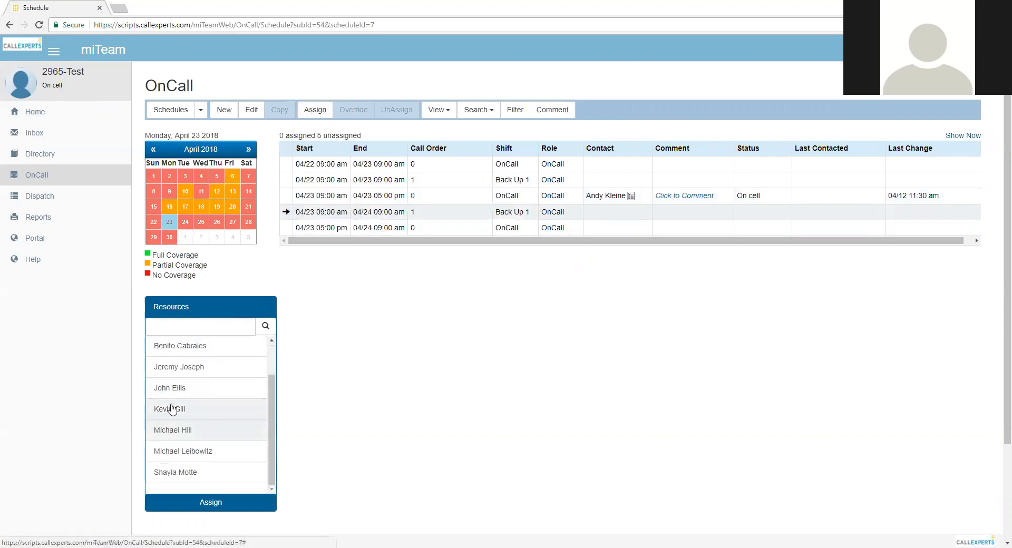
click(209, 502)
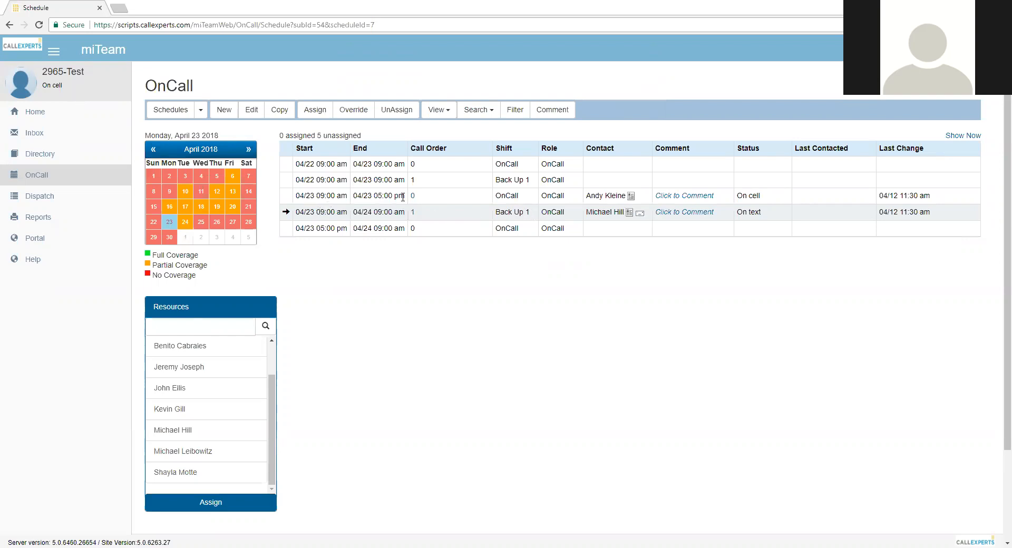
Assign the second contact in the list to the OnCall shift running 04/23 05:00 pm to 04/24 09:00 am
click(376, 198)
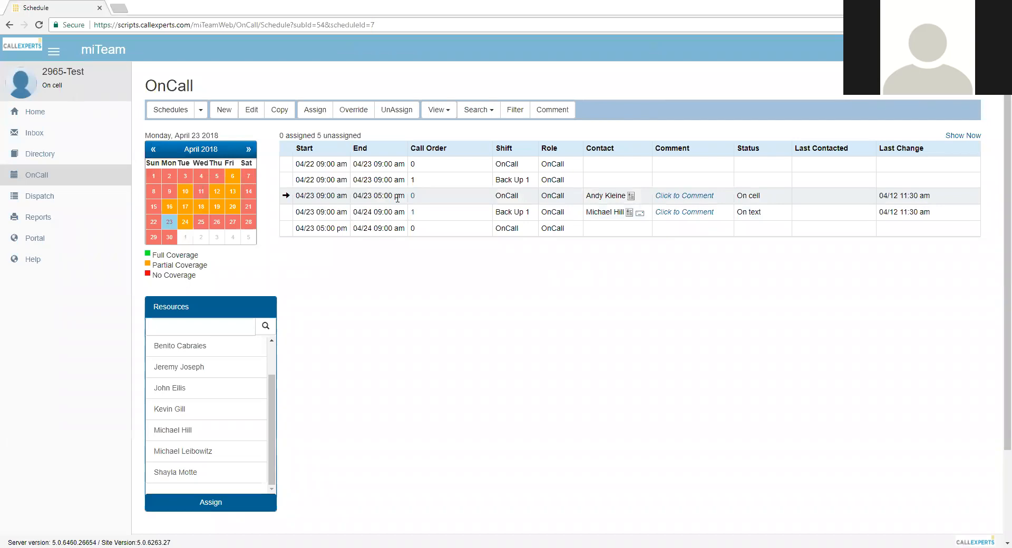
click(356, 228)
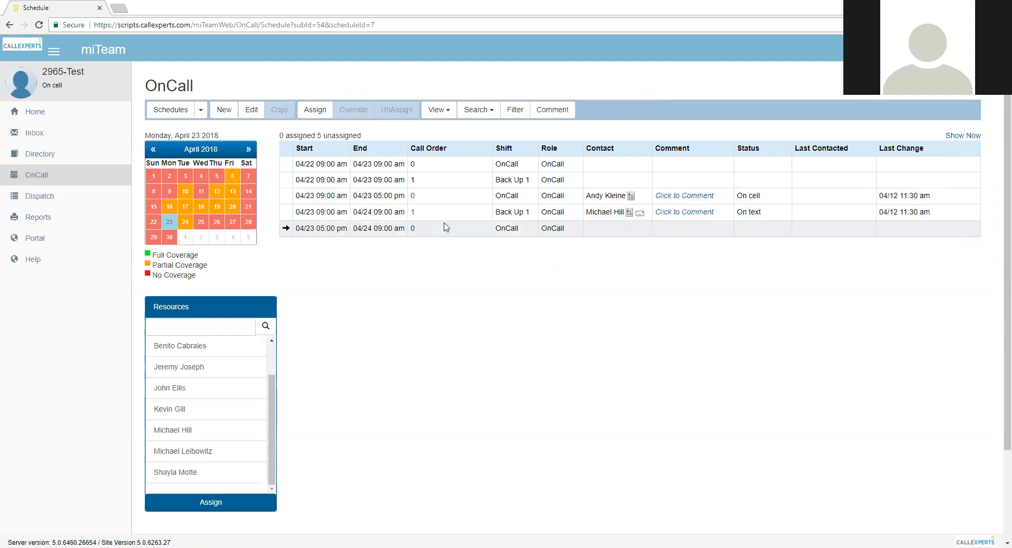
click(315, 109)
click(459, 113)
click(448, 133)
click(593, 191)
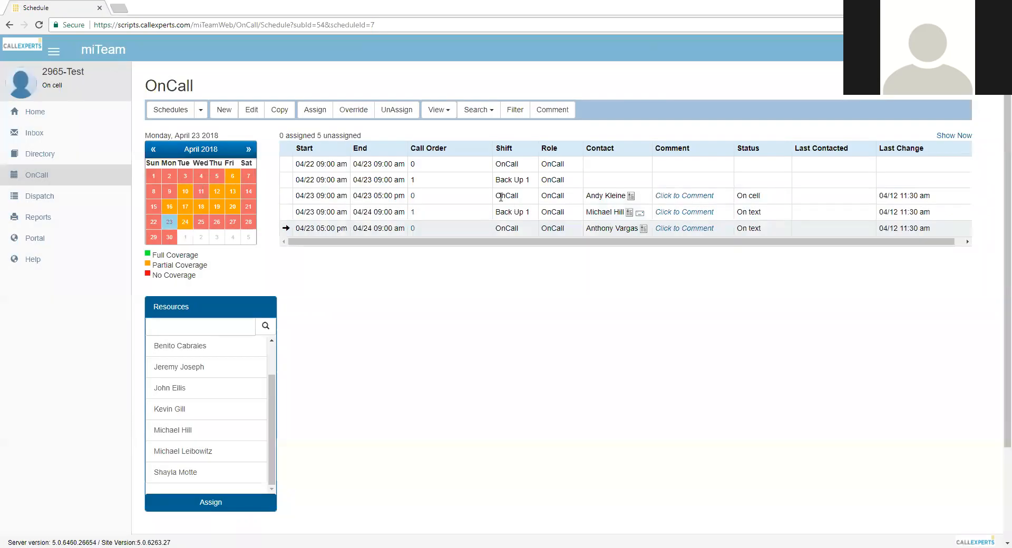
Show April 22 and assign the first contact in the list to the OnCall shift starting 04/22 09:00 am
click(155, 222)
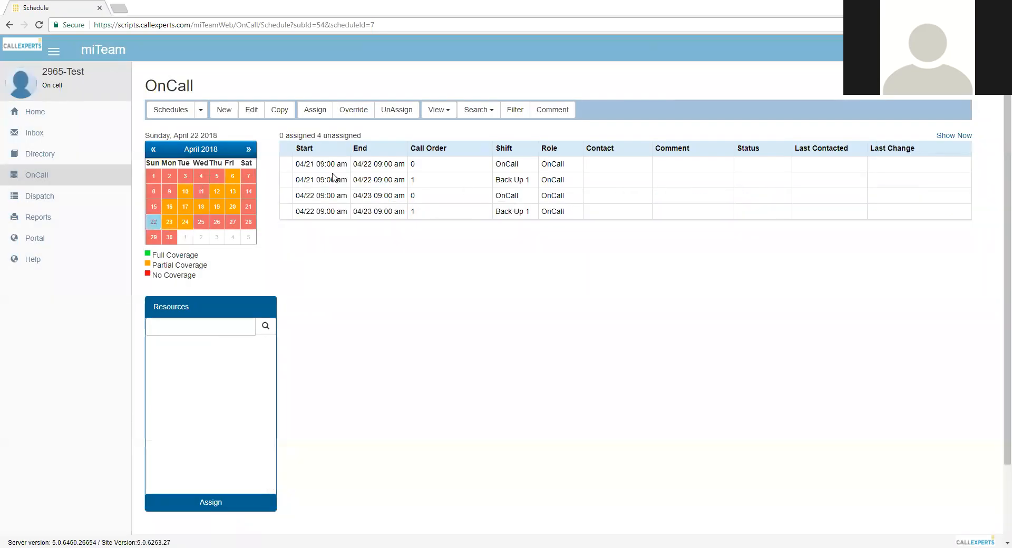
click(439, 198)
click(314, 109)
click(469, 110)
click(471, 133)
click(592, 190)
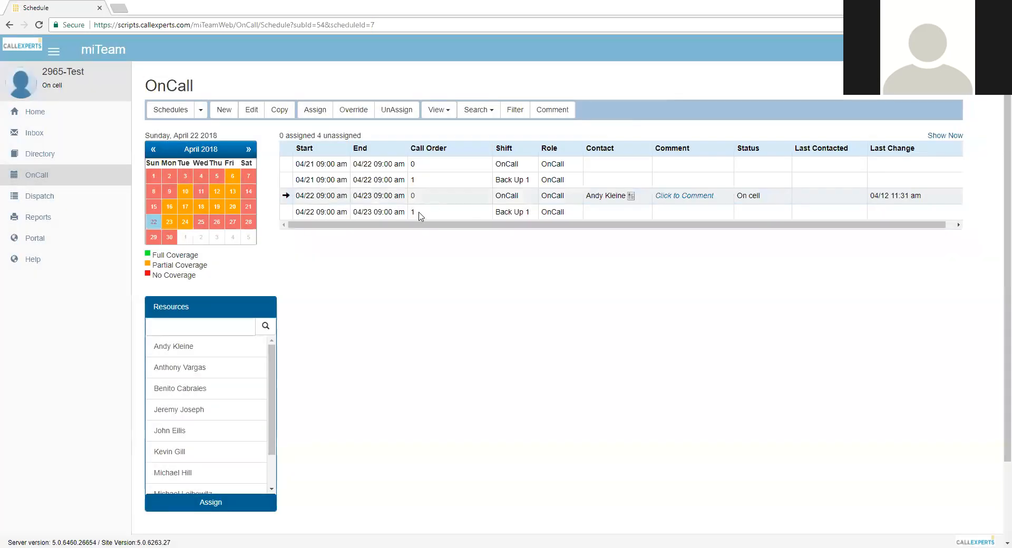
Assign the first contact in the list to the Back Up 1 shift running 04/22 09:00 am to 04/23 09:00 am
click(429, 215)
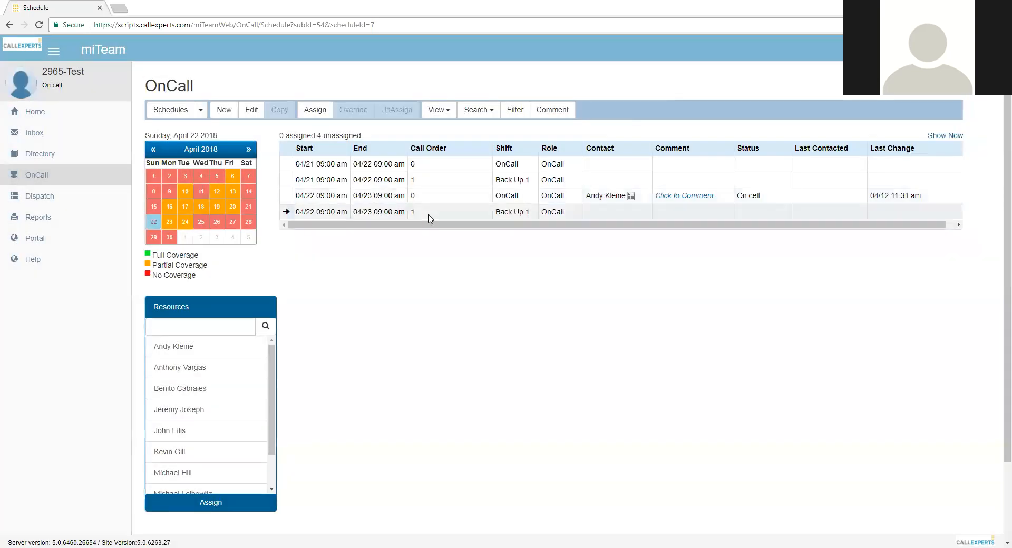
click(318, 111)
click(411, 111)
click(396, 125)
click(595, 190)
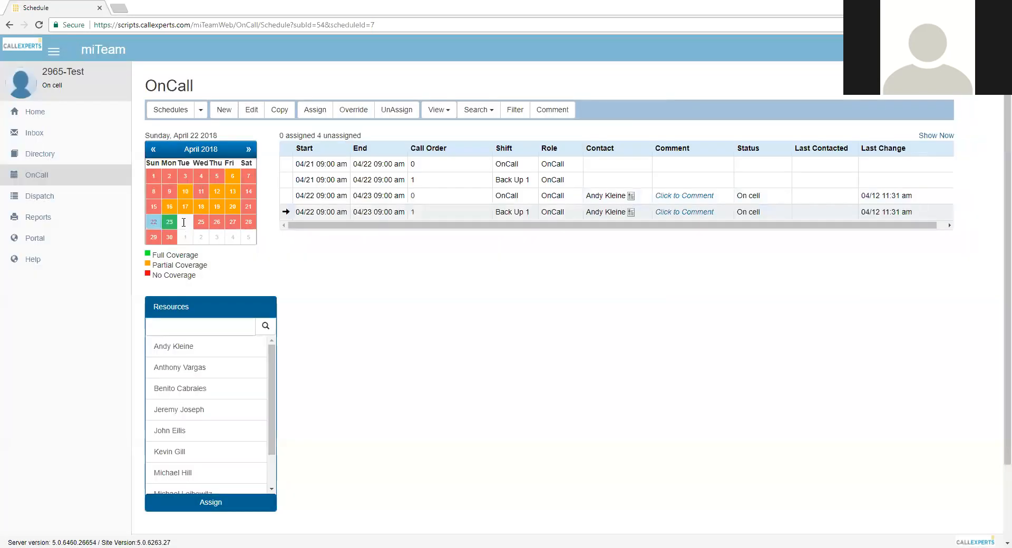
Check the shift coverage for April 23 and compare it with April 26
click(175, 223)
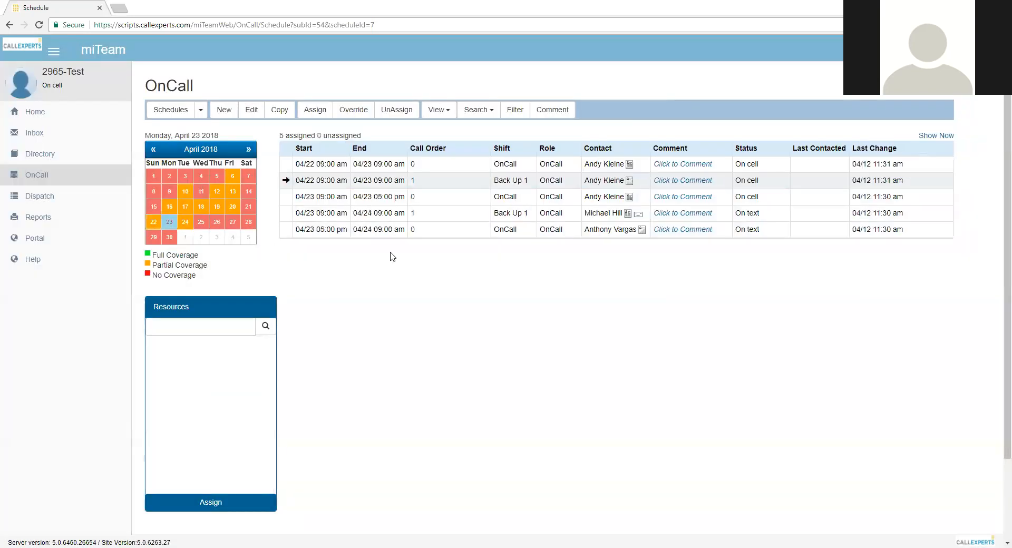
click(217, 222)
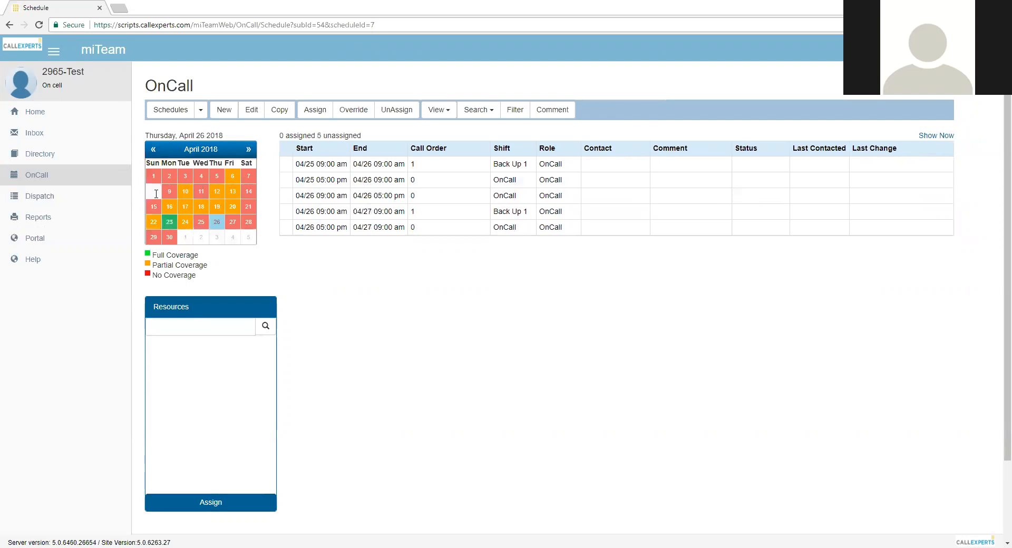
click(175, 225)
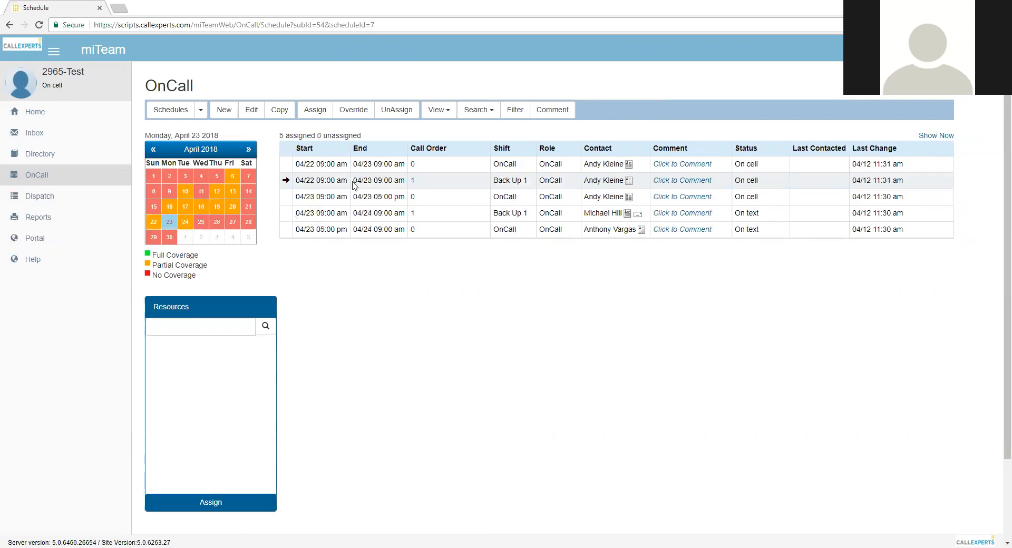
Return to April 22 and unassign the OnCall shift running 04/22 09:00 am to 04/23 09:00 am
click(158, 222)
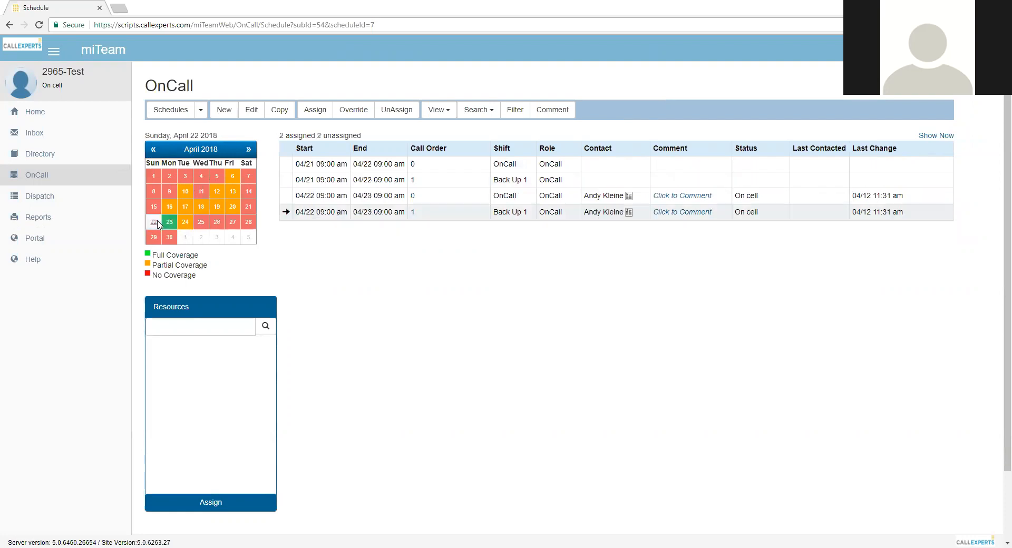
click(498, 199)
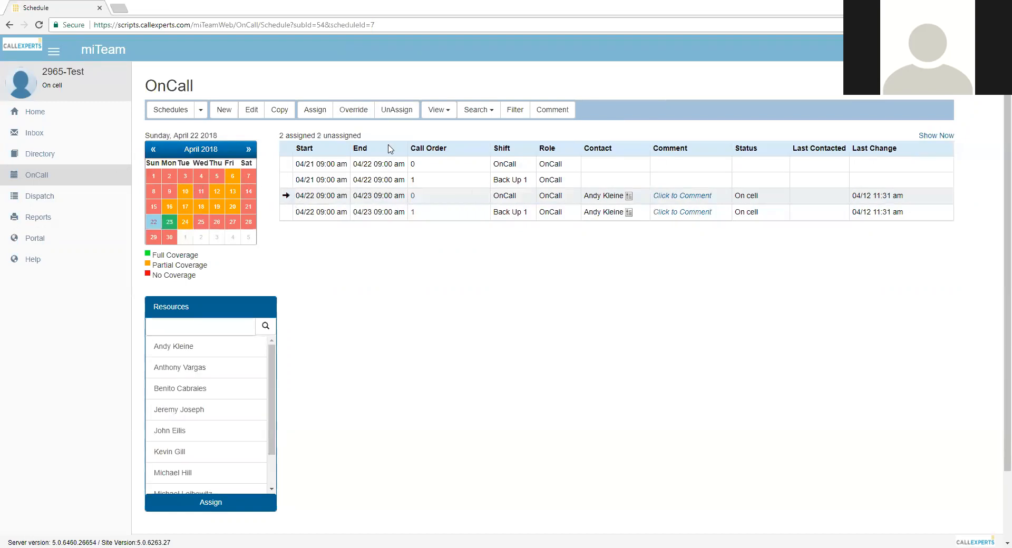
click(398, 113)
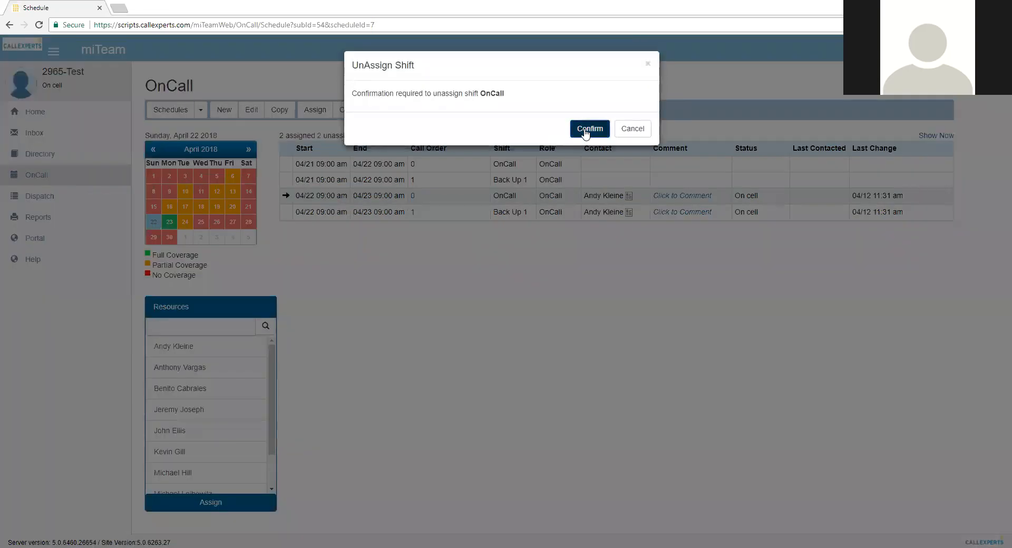
click(586, 130)
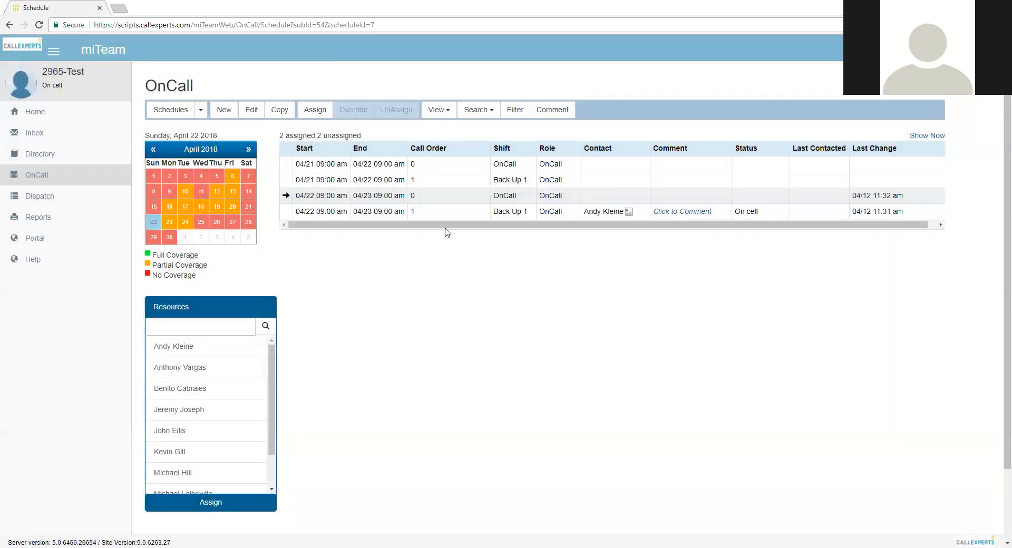
Reassign the Back Up 1 shift running 04/22 09:00 am to 04/23 09:00 am to the seventh contact in the list
click(446, 218)
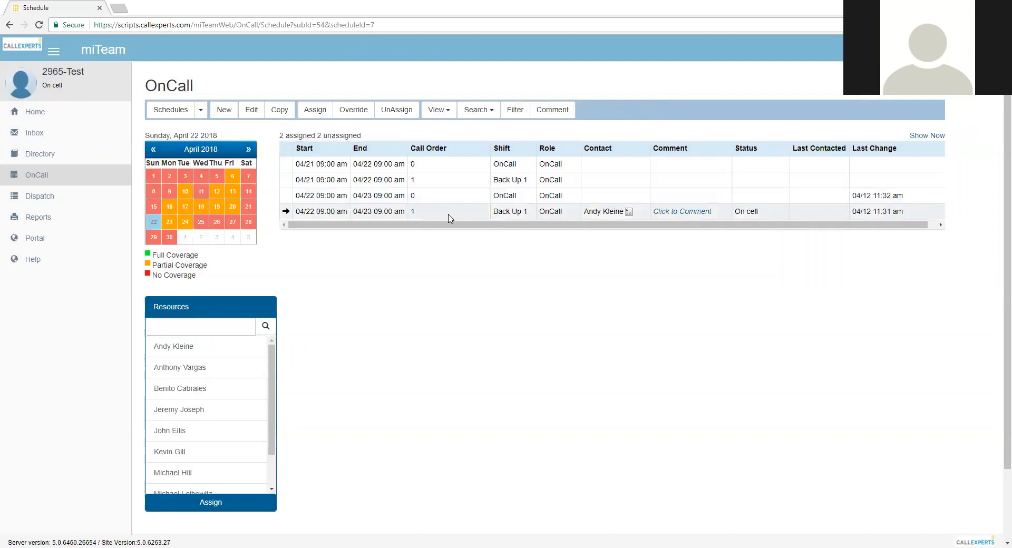
click(305, 113)
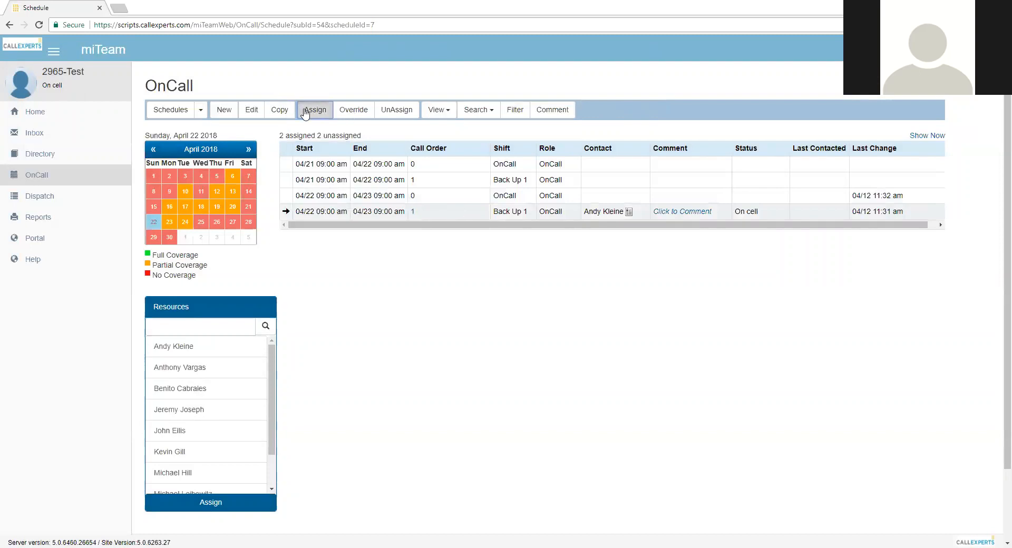
click(446, 112)
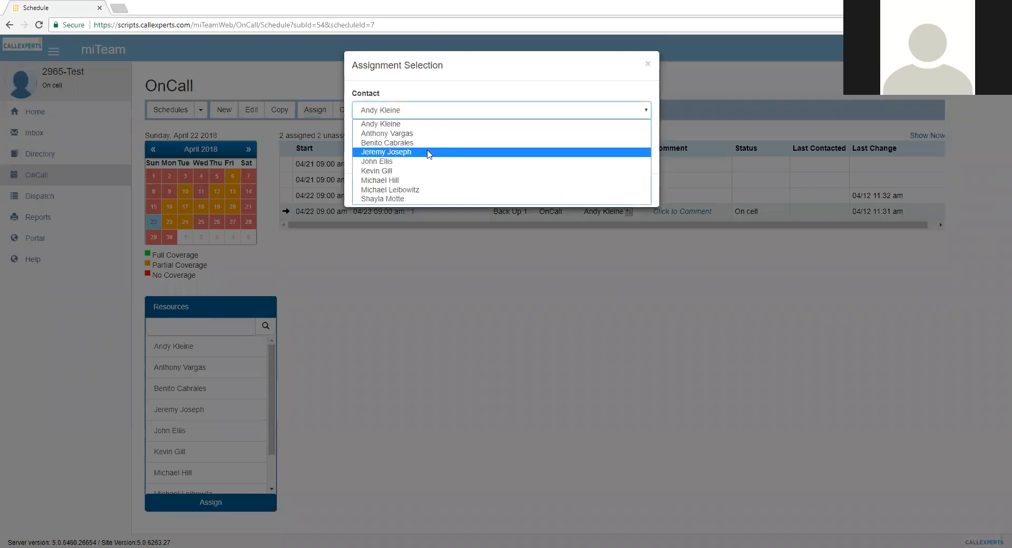
click(421, 182)
click(594, 190)
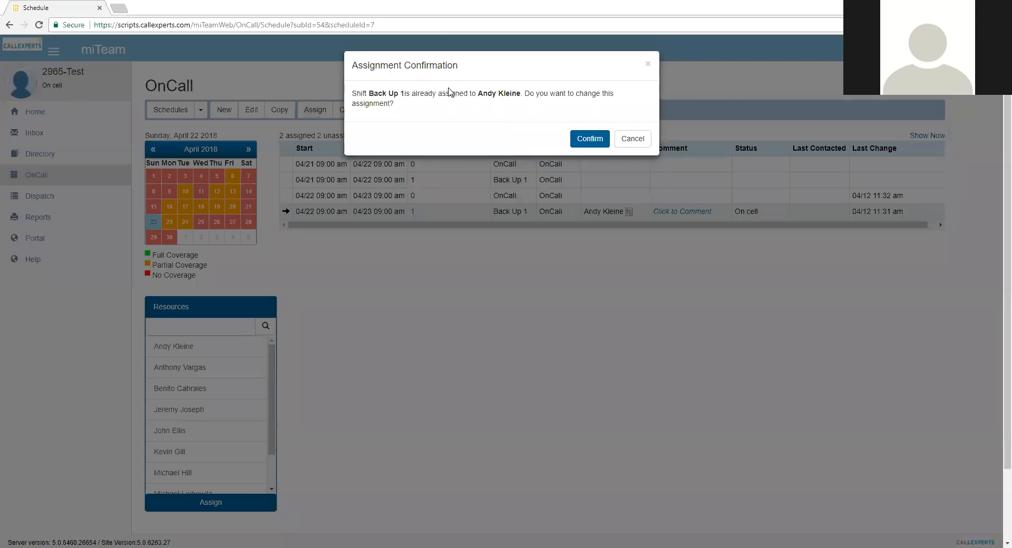
click(586, 137)
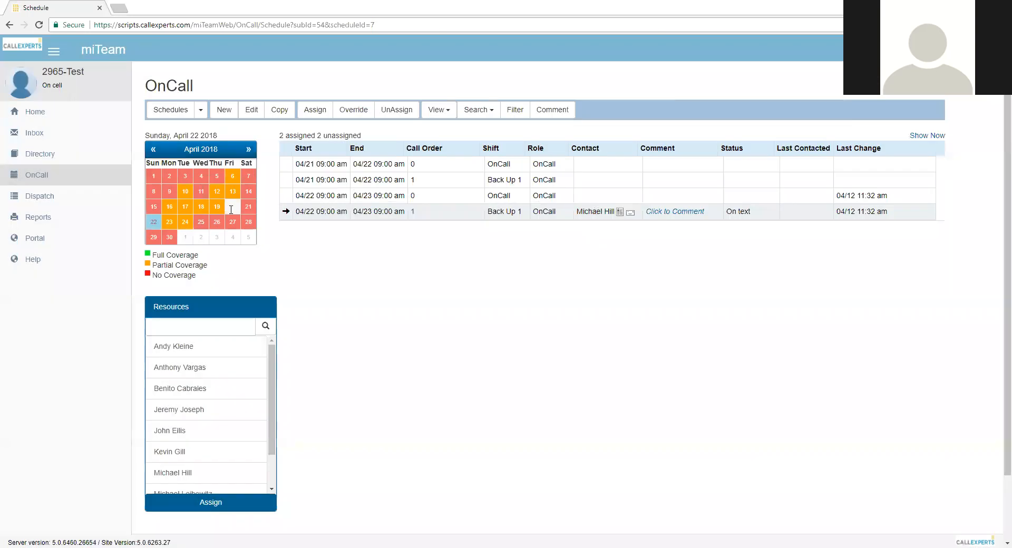
Override the April 23 OnCall shift starting 09:00 am with the seventh contact covering from 04/23/2018 3:00 PM
click(175, 223)
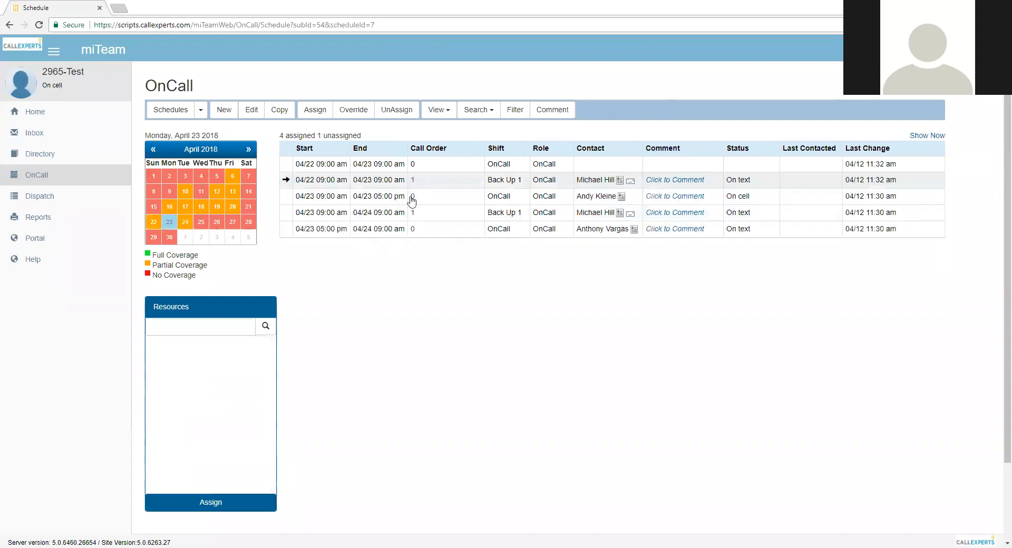
click(419, 197)
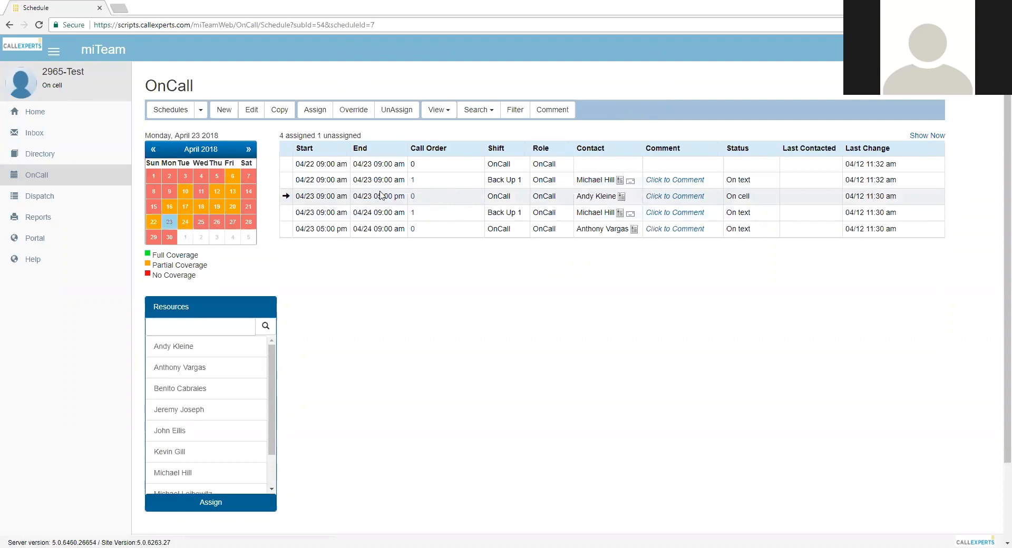
click(361, 110)
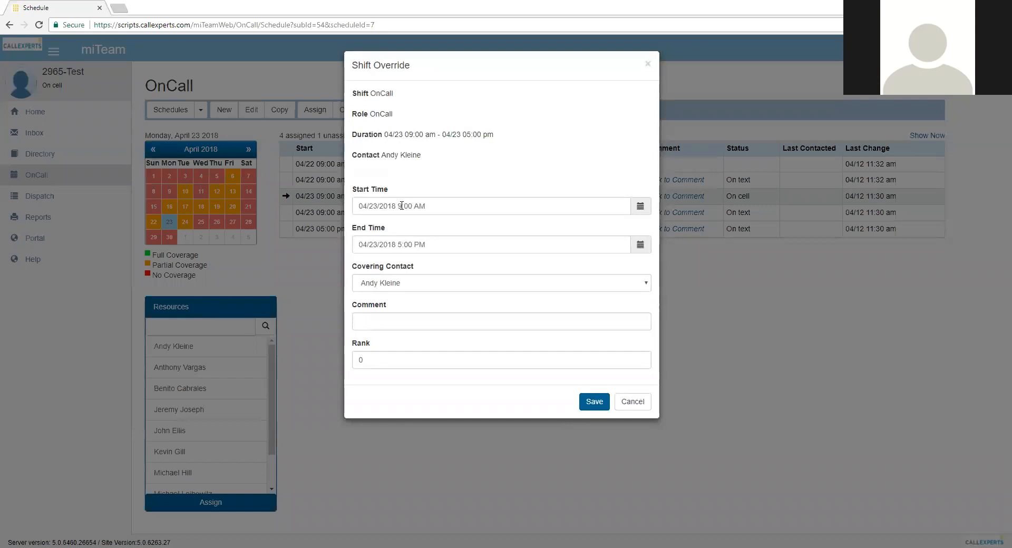
drag(400, 206, 474, 205)
text(3:)
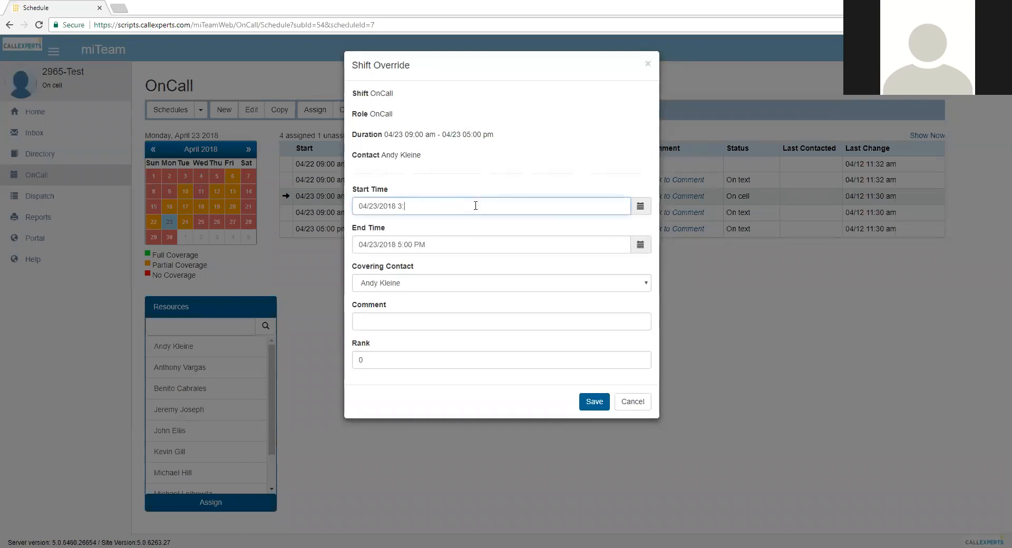
text(00 PM)
click(421, 283)
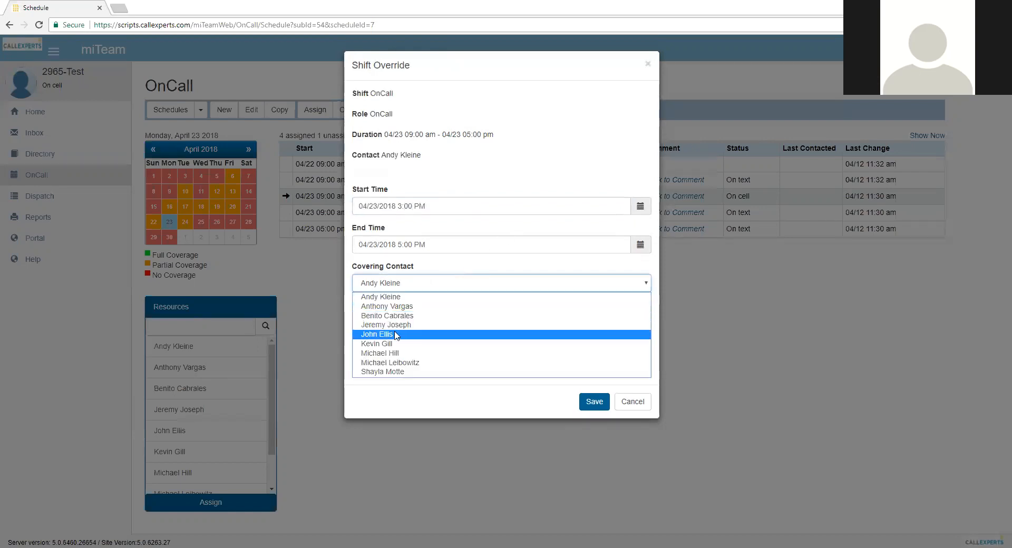
click(397, 354)
click(594, 403)
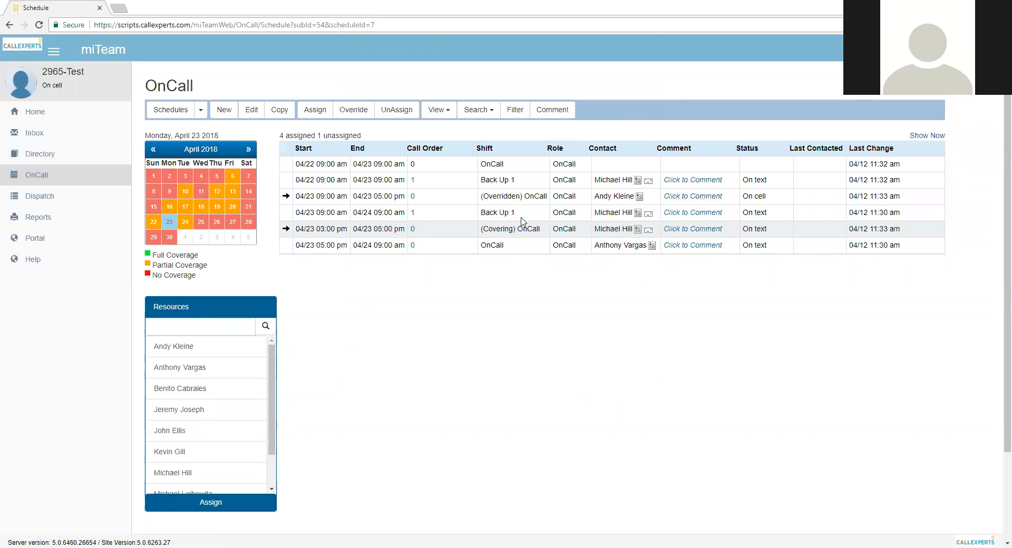
Review the overridden and covering OnCall shifts on April 23, and unassign the covering shift running 03:00 pm to 05:00 pm
click(569, 197)
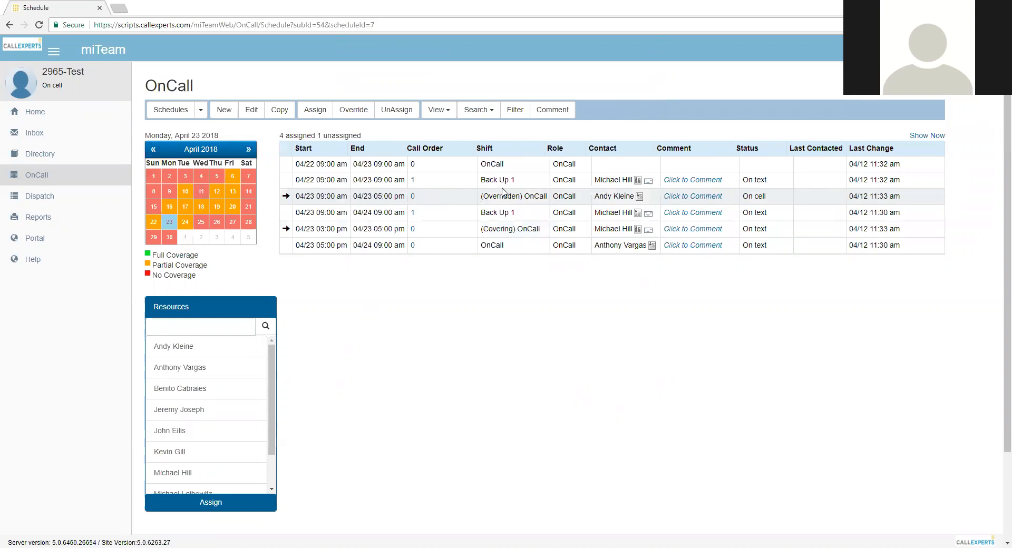
click(510, 230)
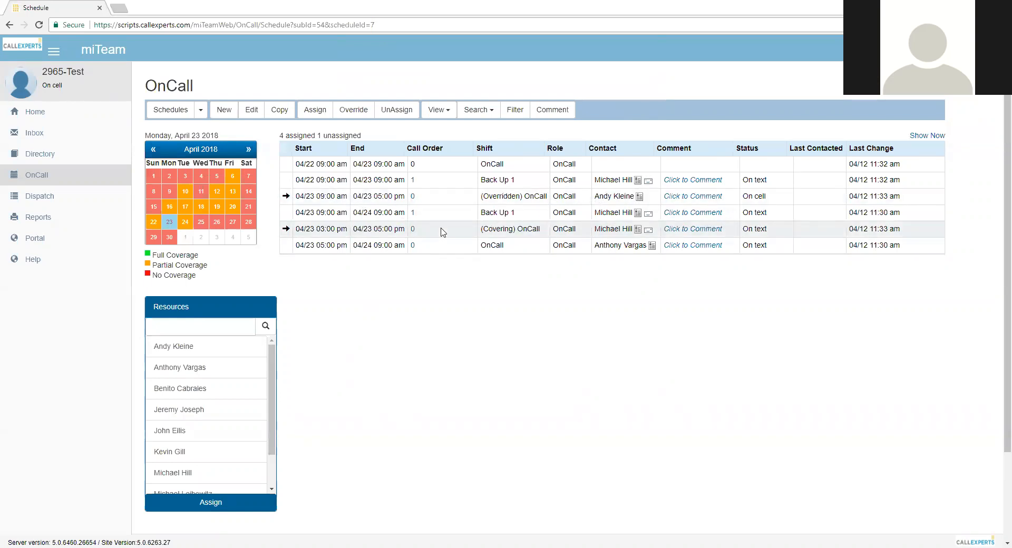
click(495, 247)
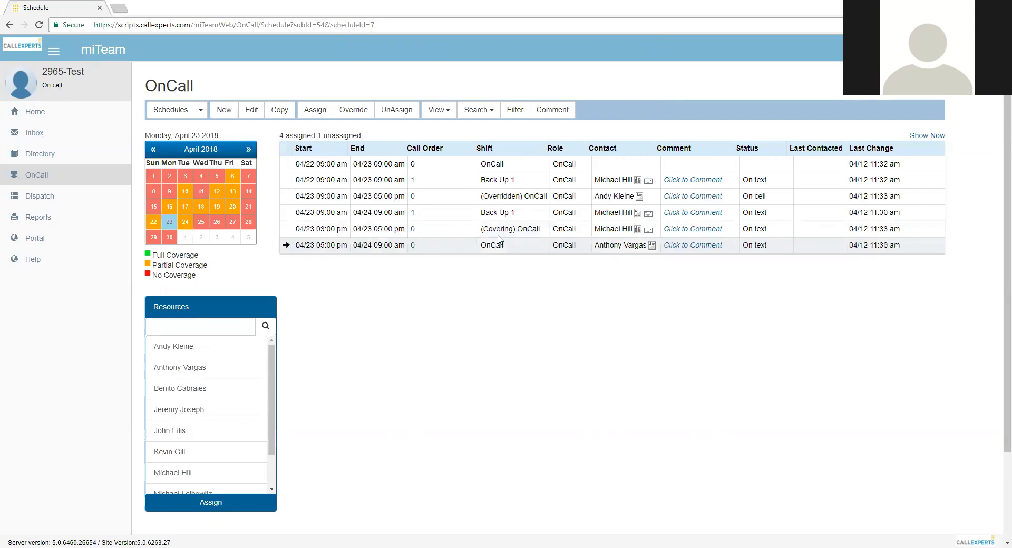
click(498, 231)
click(492, 196)
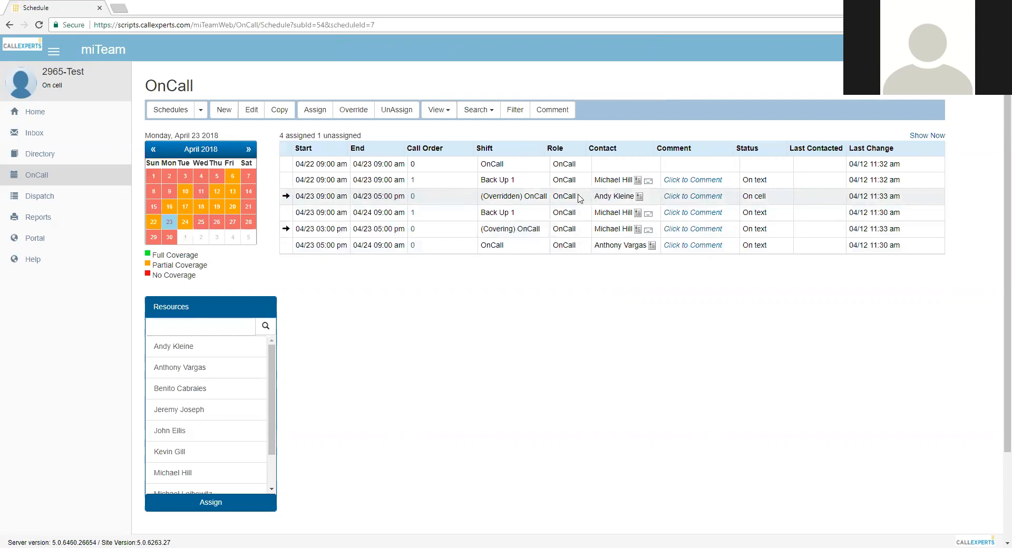
click(504, 227)
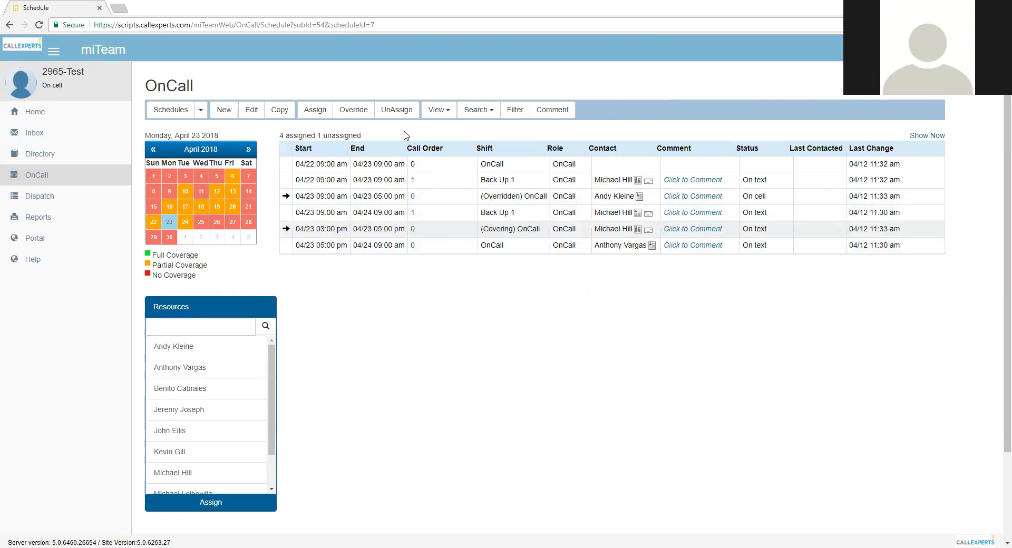
click(397, 111)
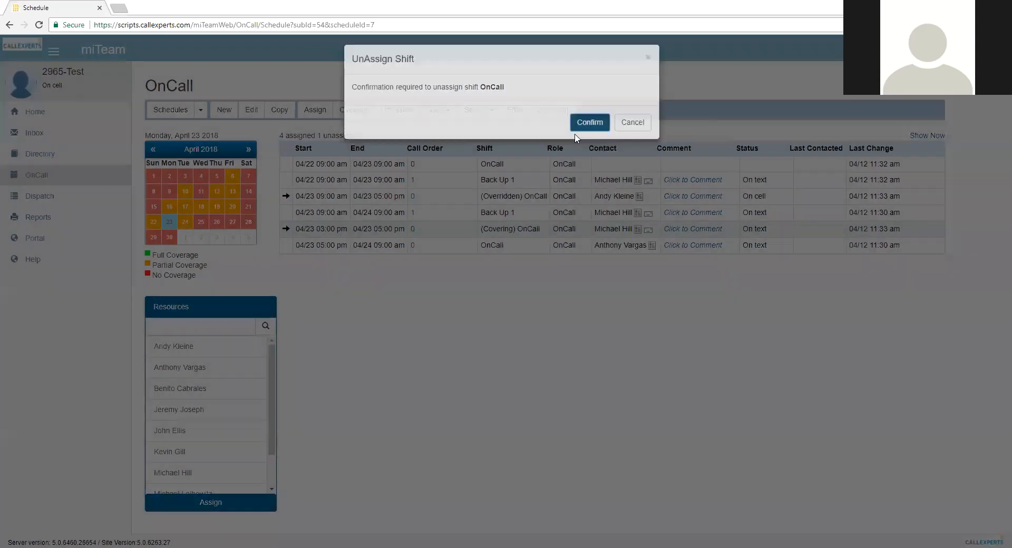
click(578, 127)
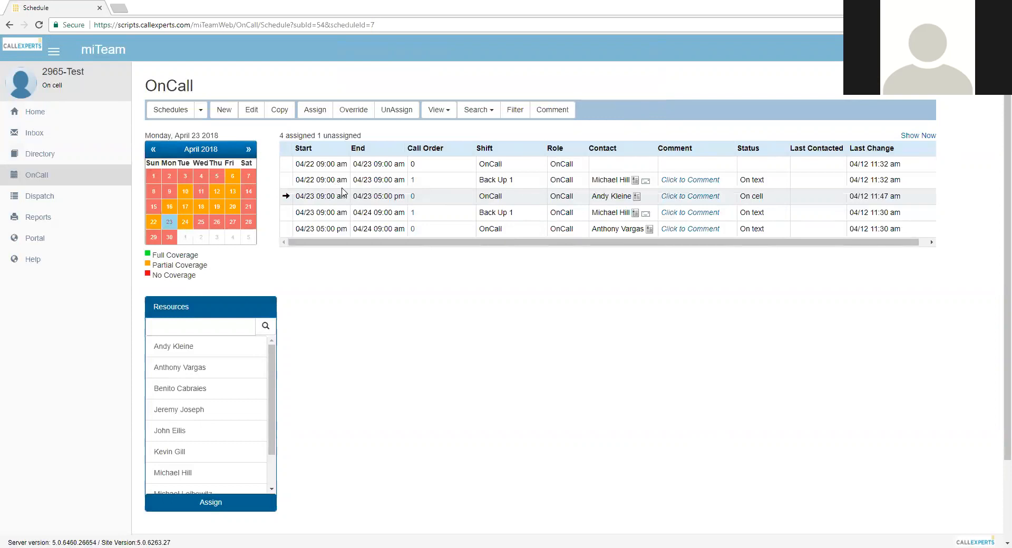
Show May 7 and assign the first contact in the list to the Back Up 1 shift starting 05/07 09:00 am
click(177, 193)
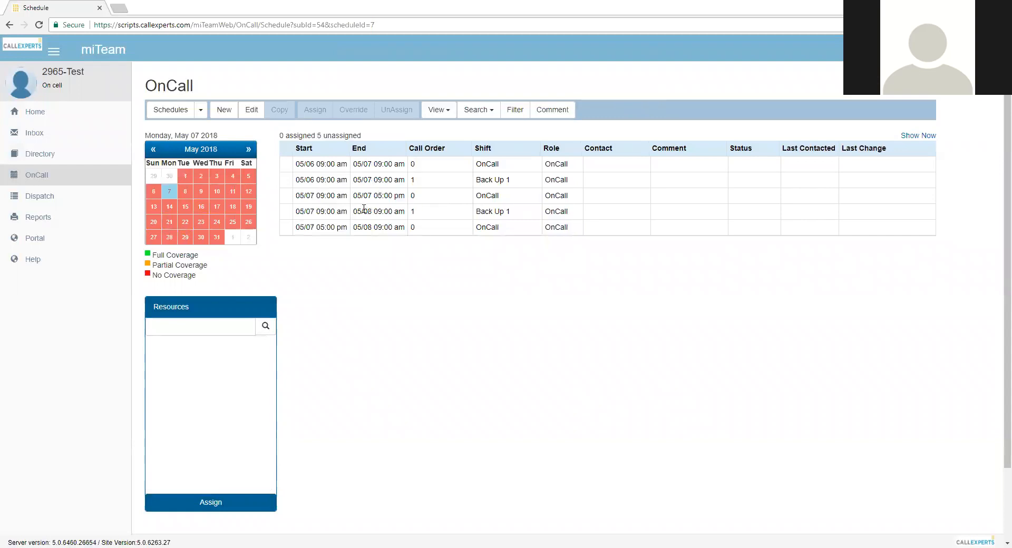
click(366, 211)
click(400, 210)
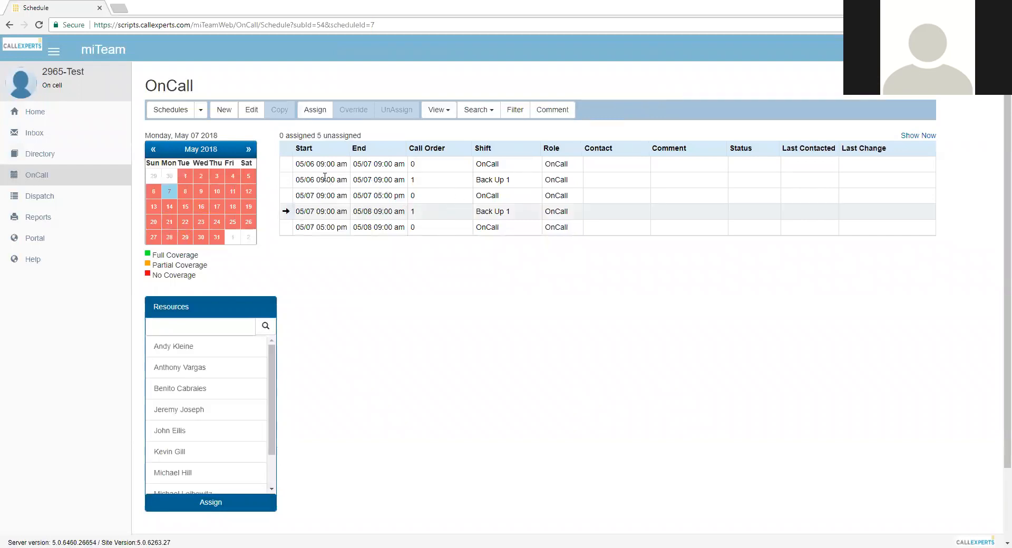
click(318, 111)
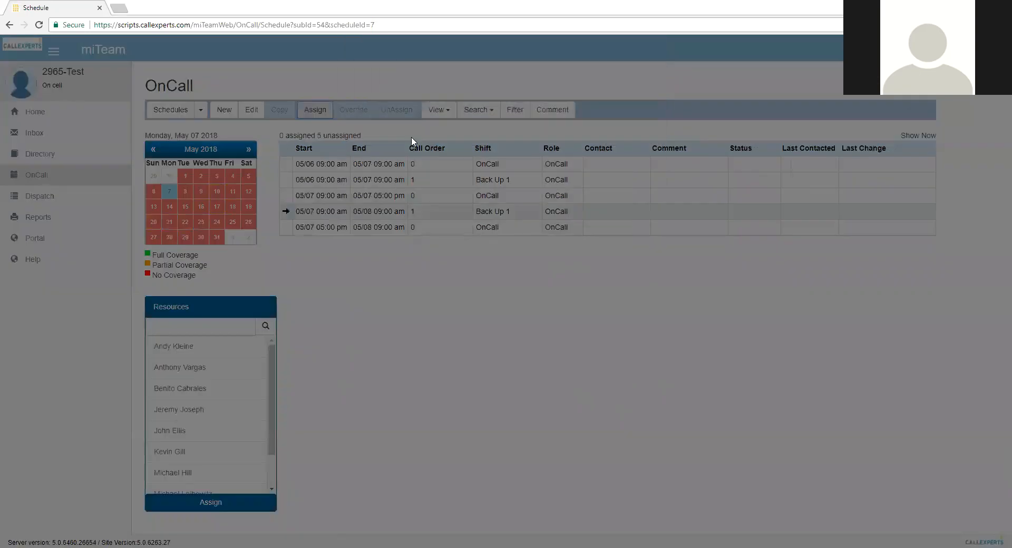
click(413, 116)
click(403, 128)
click(594, 191)
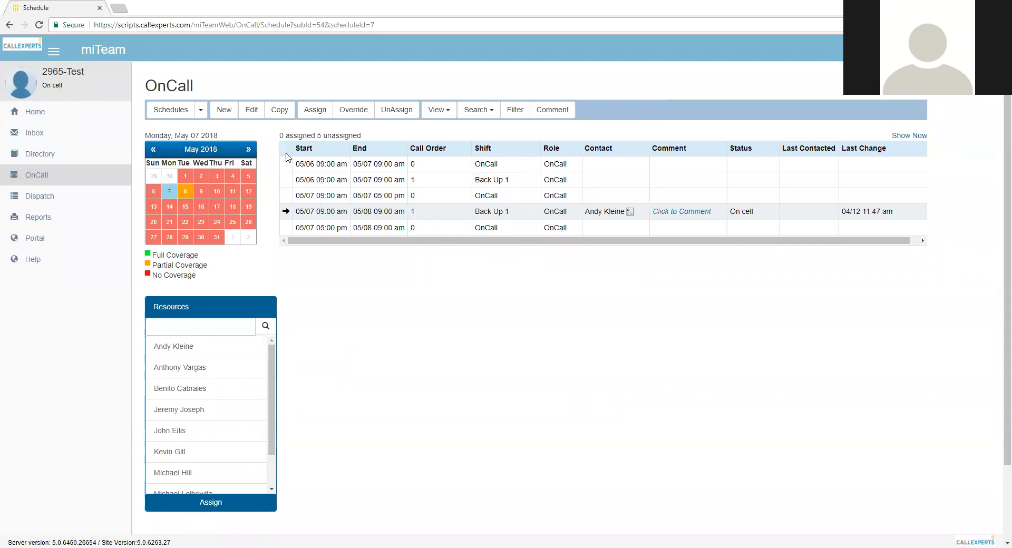
Copy the assigned May 7 Back Up 1 shift to every day from May 8 through May 20, 2018
click(280, 110)
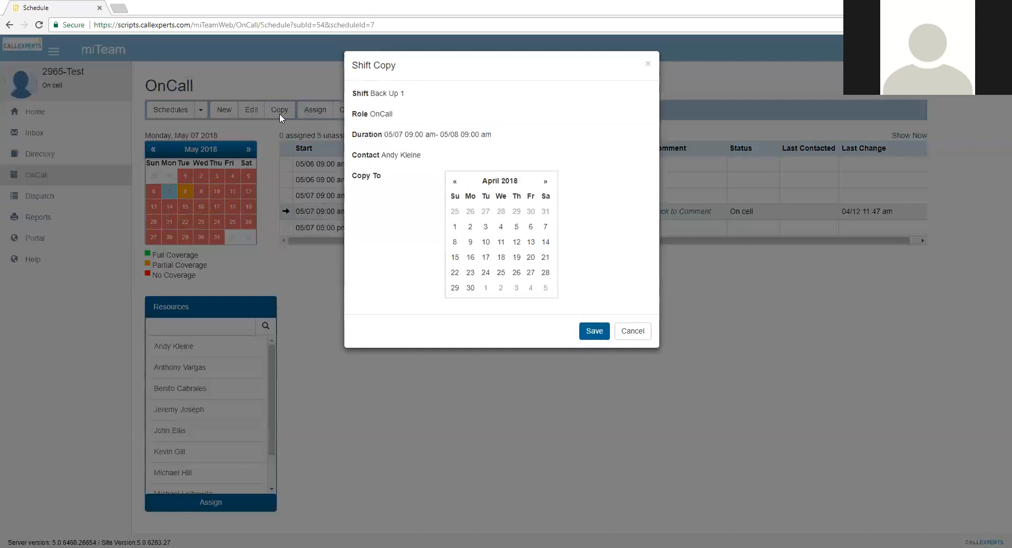
click(546, 183)
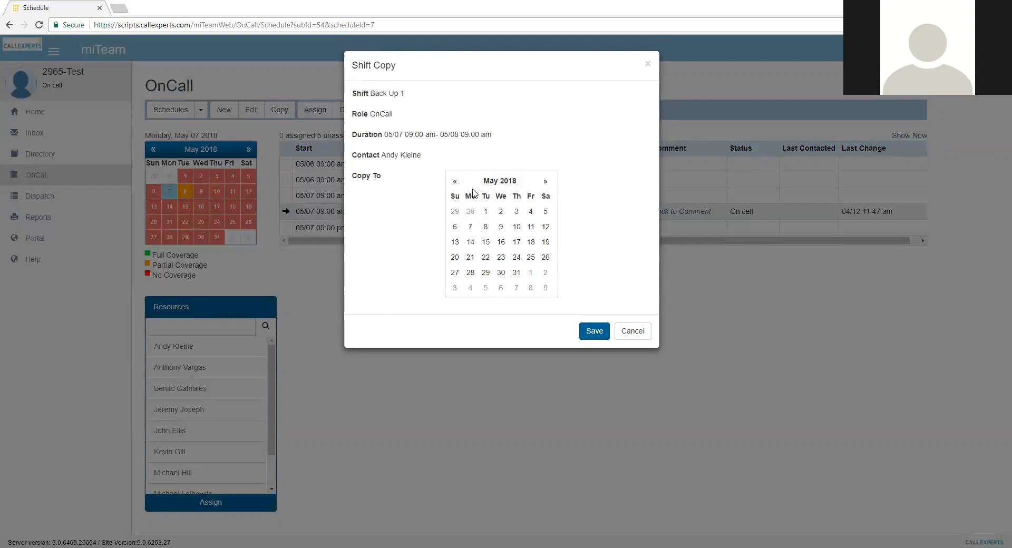
click(486, 227)
click(501, 227)
click(517, 227)
click(531, 227)
click(546, 227)
click(455, 242)
click(470, 242)
click(486, 242)
click(501, 242)
click(517, 242)
click(530, 242)
click(545, 242)
click(455, 257)
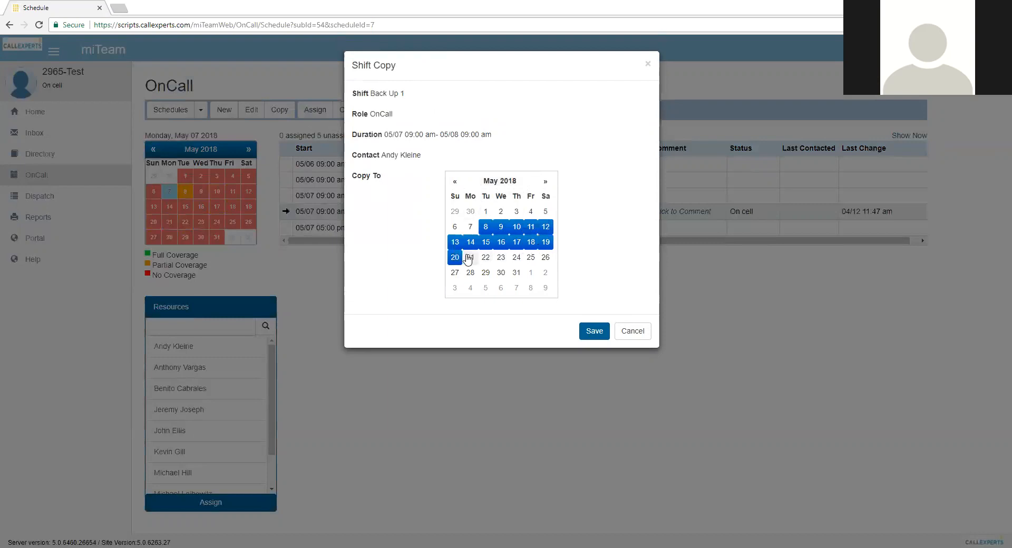
click(590, 337)
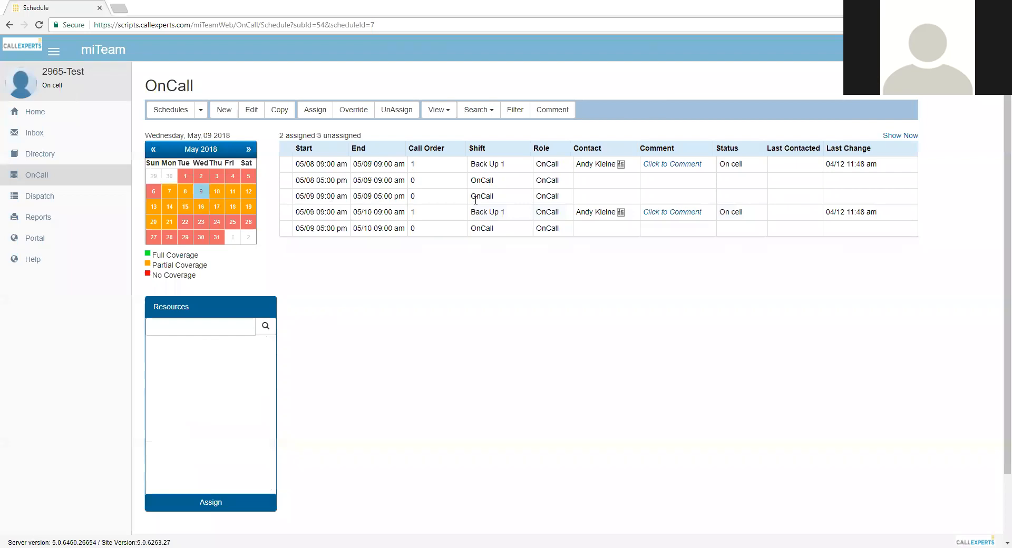
Check the copied Back Up 1 assignments on May 16, 14, 20, 21 and 19
click(201, 206)
click(471, 212)
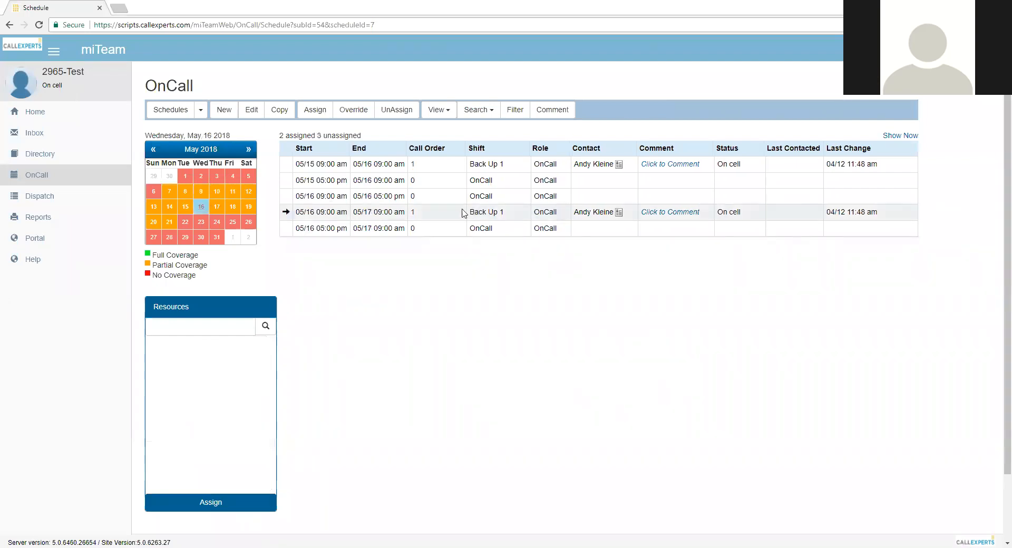
click(169, 206)
click(543, 216)
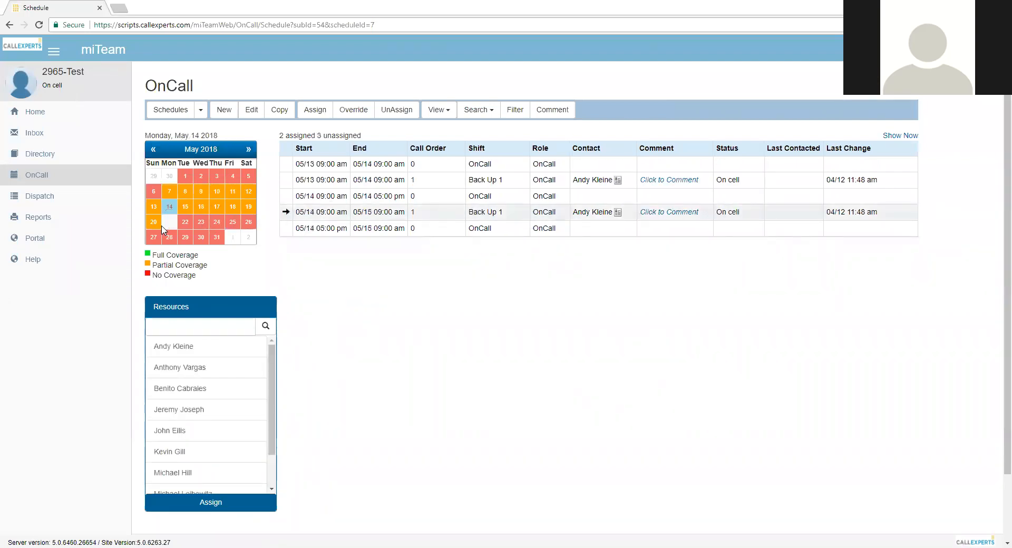
click(155, 221)
click(491, 211)
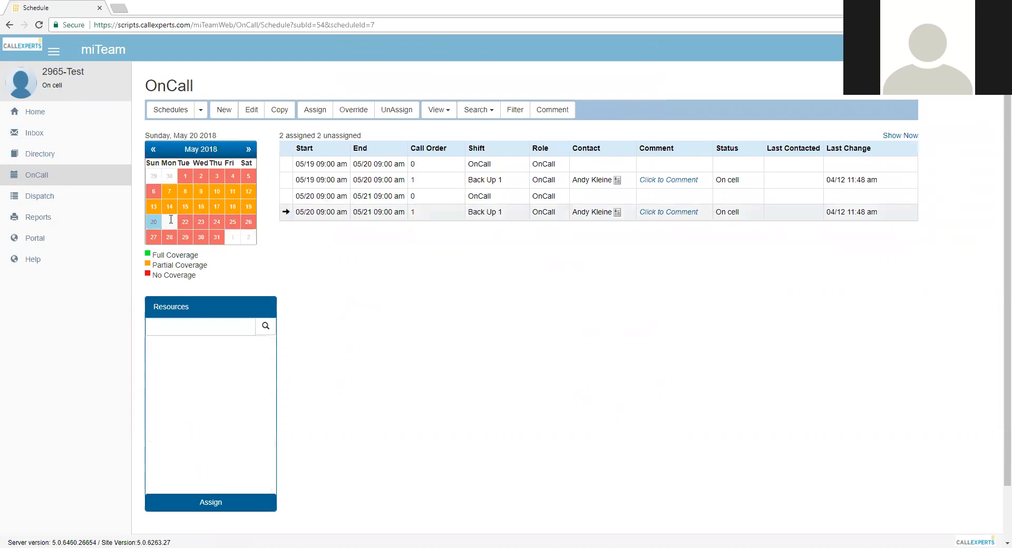
click(170, 222)
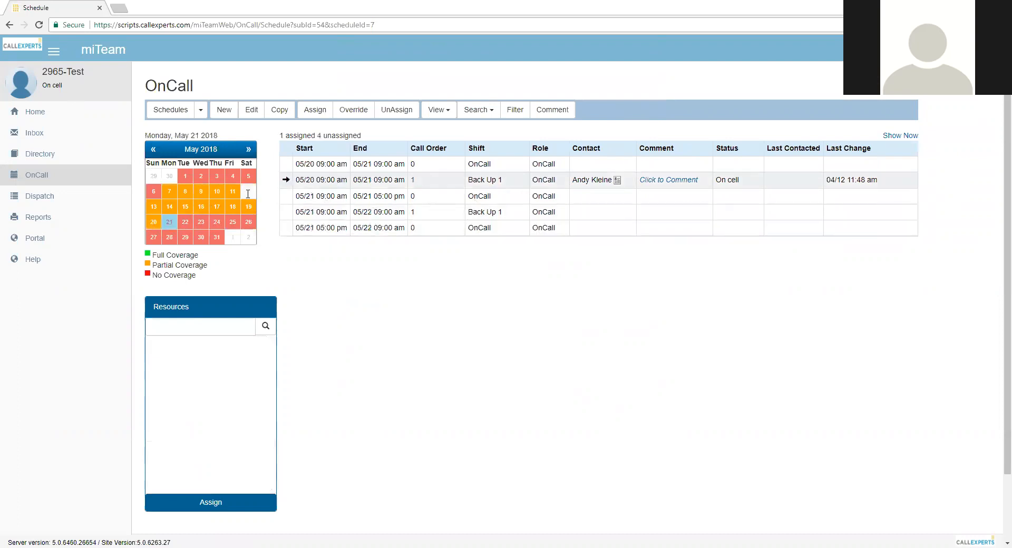
click(246, 208)
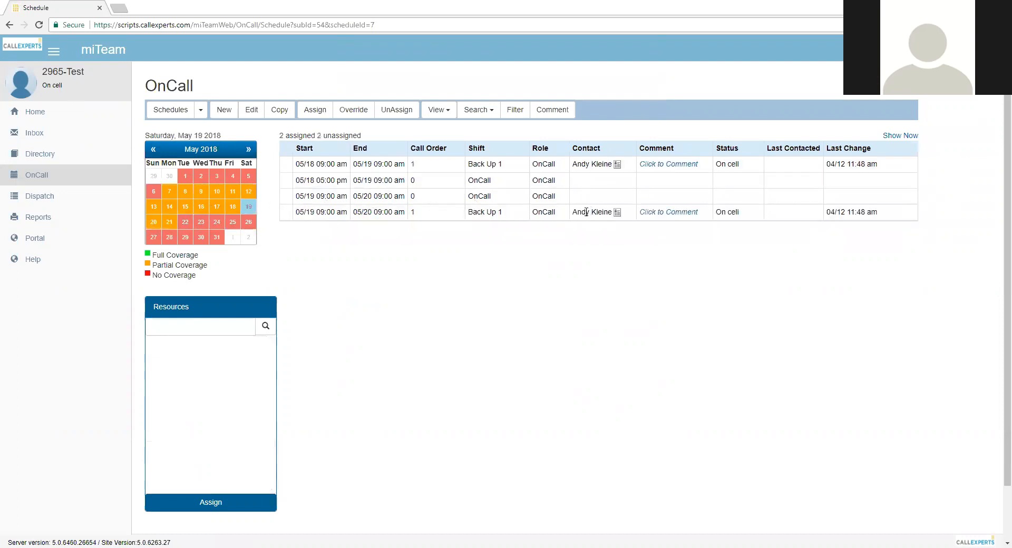
click(504, 213)
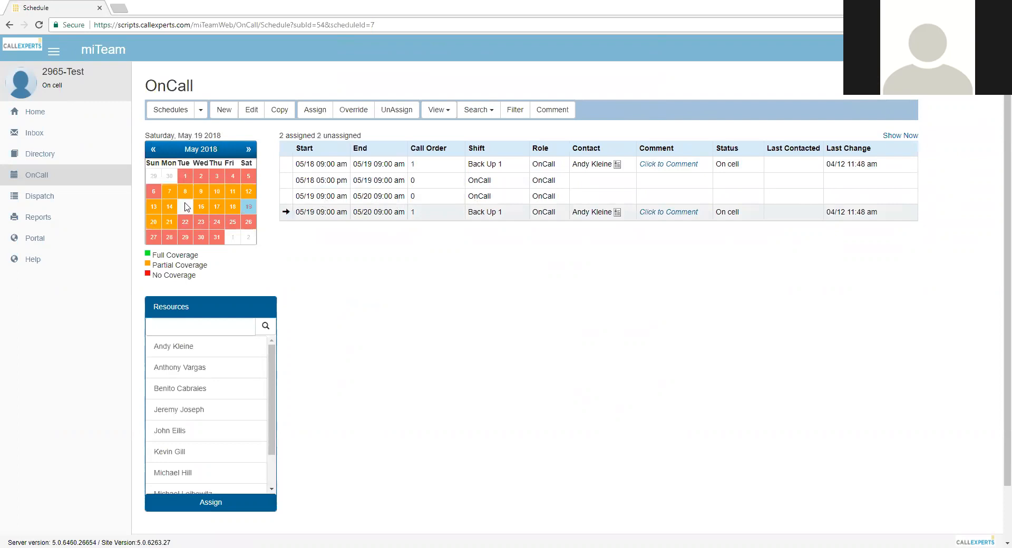
Show May 9 and assign the seventh contact in the Resources list to the OnCall shift from 05/09 09:00 am to 05:00 pm
click(201, 191)
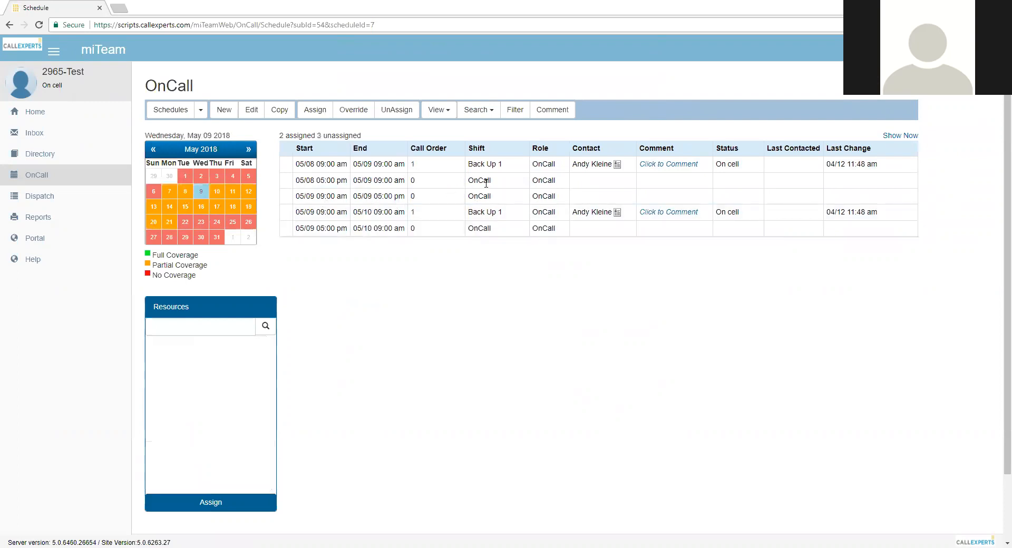
click(352, 199)
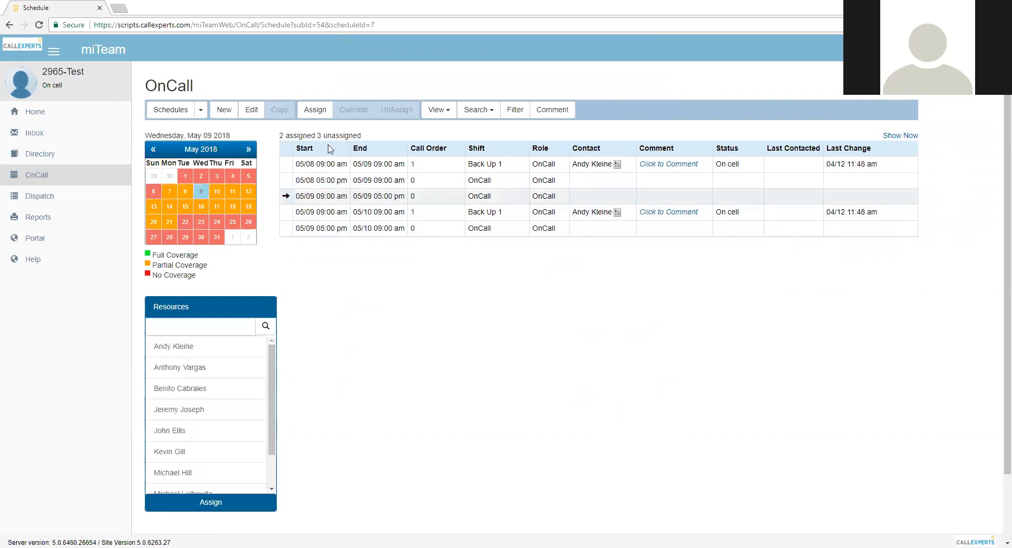
click(315, 110)
click(398, 110)
click(412, 181)
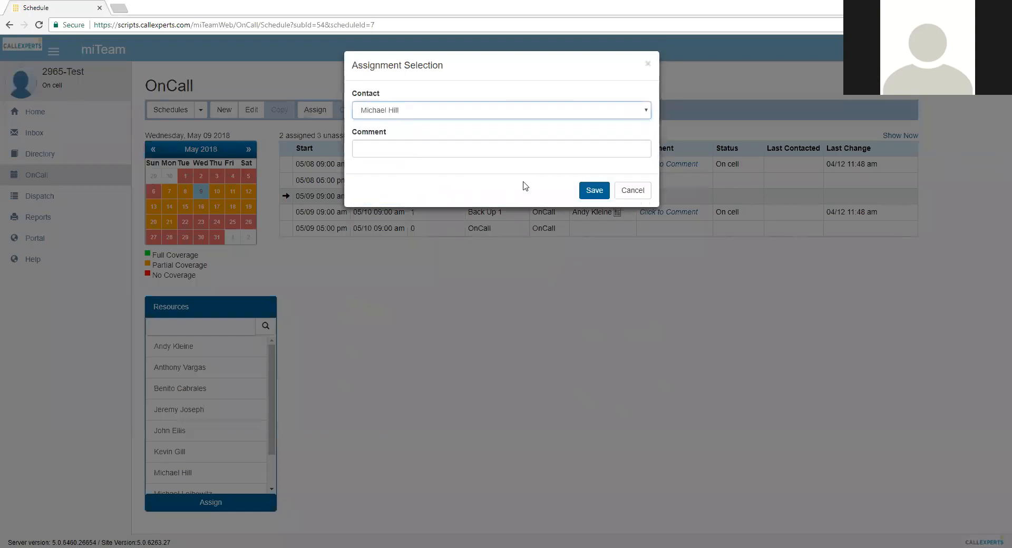
click(591, 190)
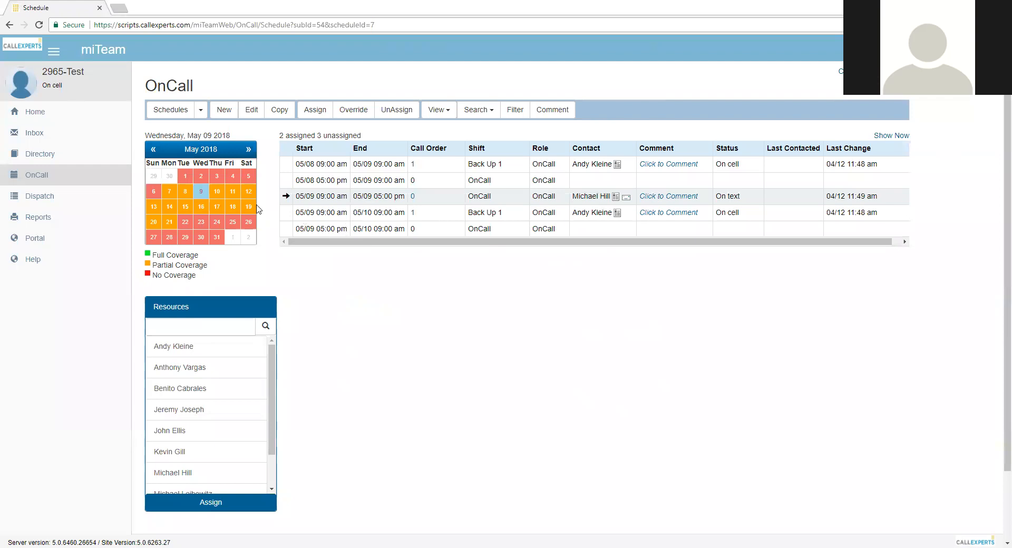
click(277, 110)
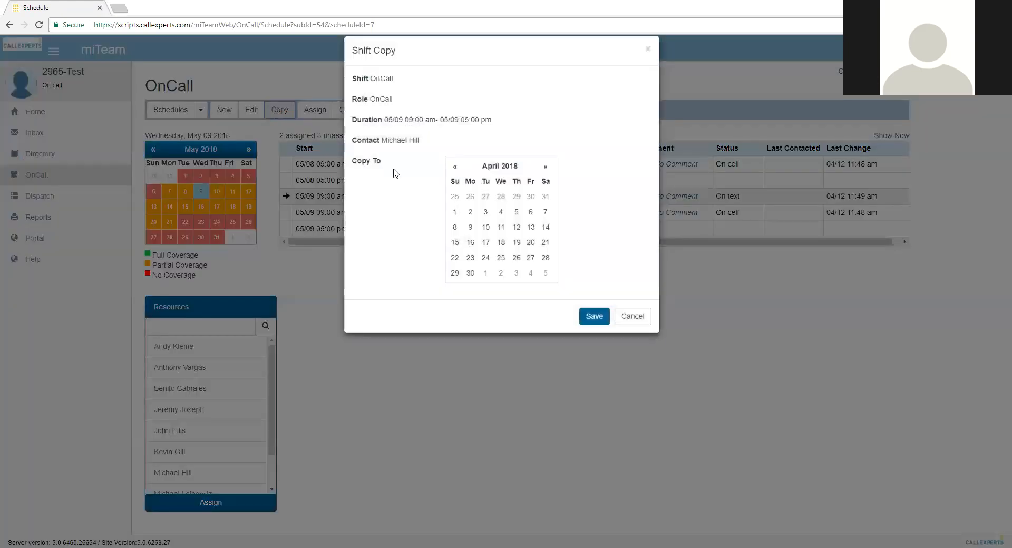
click(544, 182)
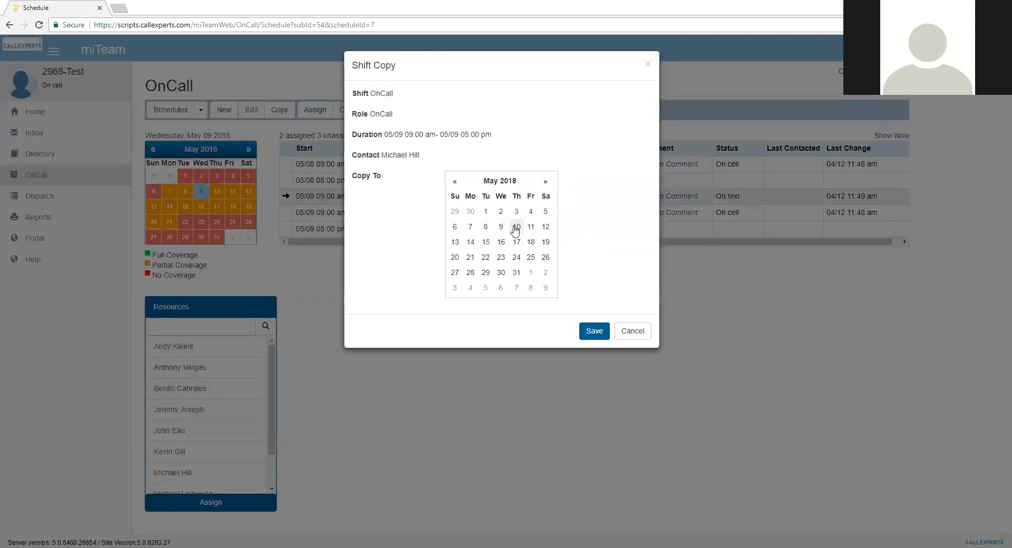
click(633, 330)
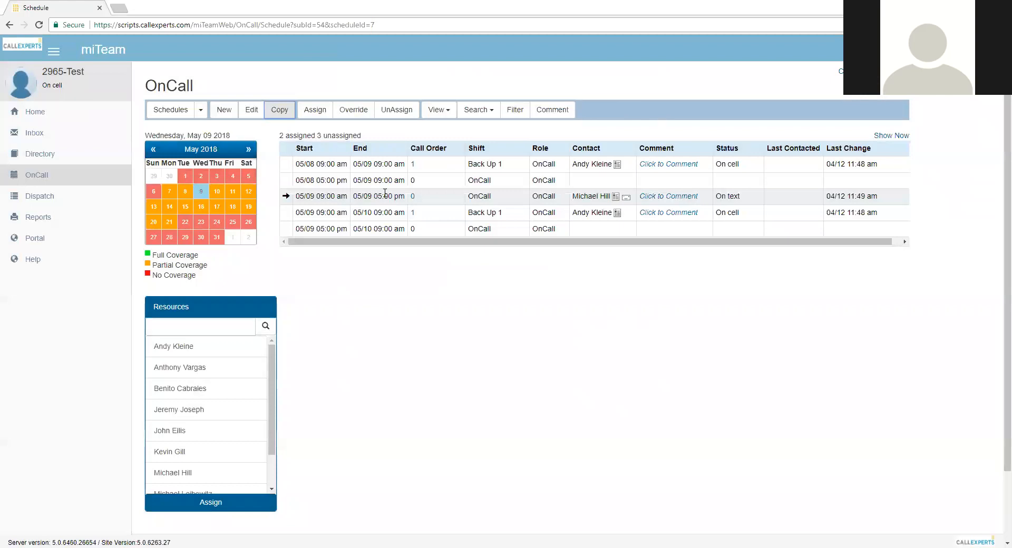
click(250, 190)
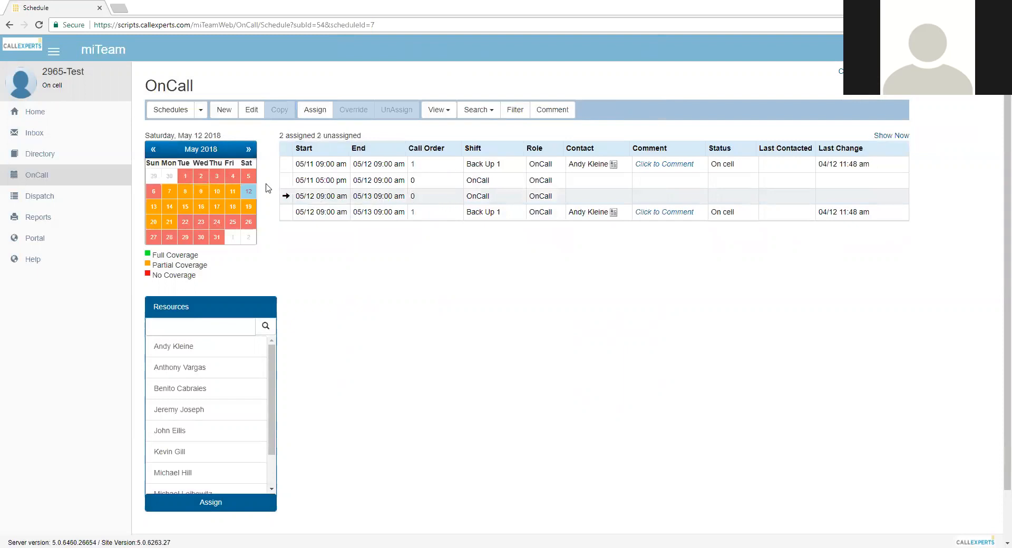
Copy the assigned May 9 OnCall shift from 09:00 am to 05:00 pm to May 10 and May 11, 2018
click(201, 190)
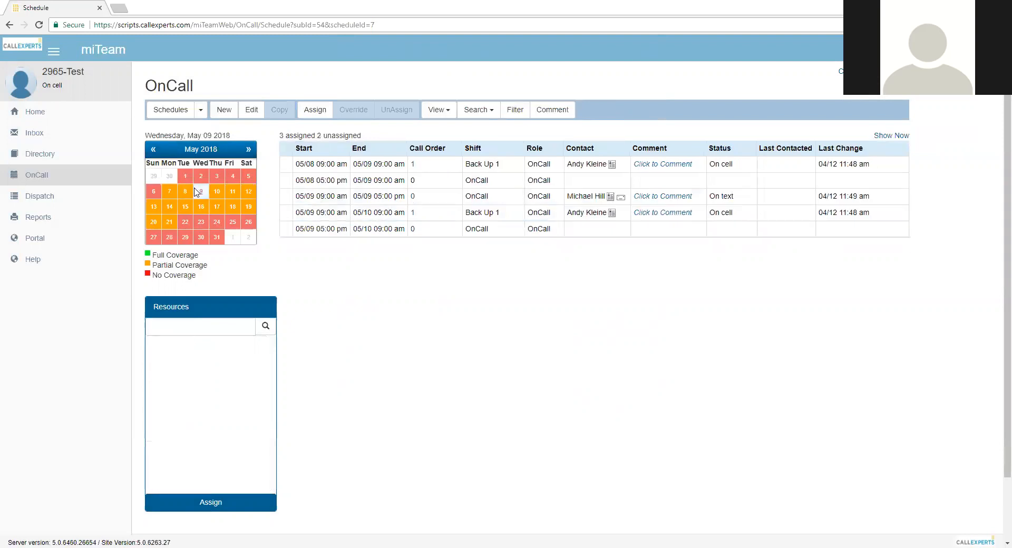
click(511, 196)
click(282, 110)
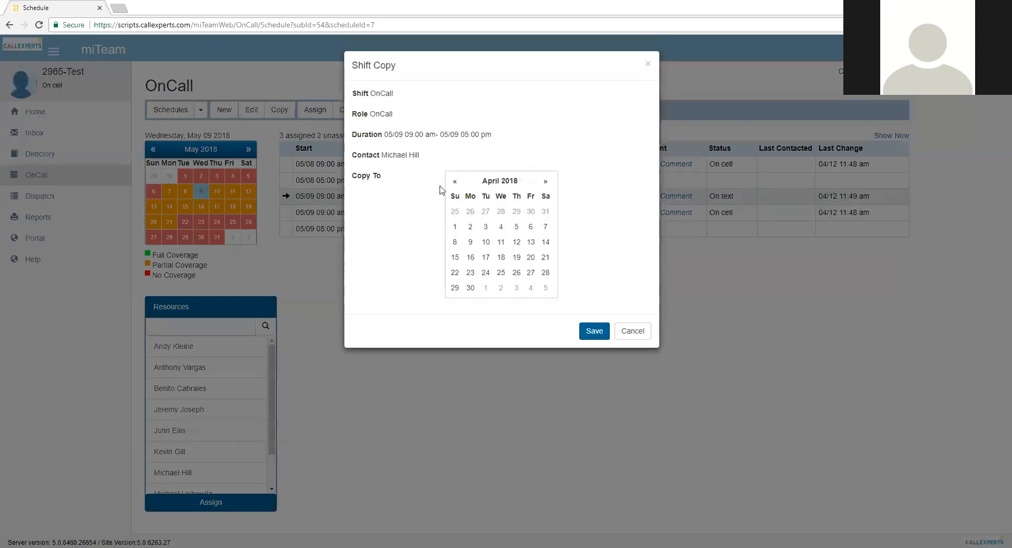
click(546, 181)
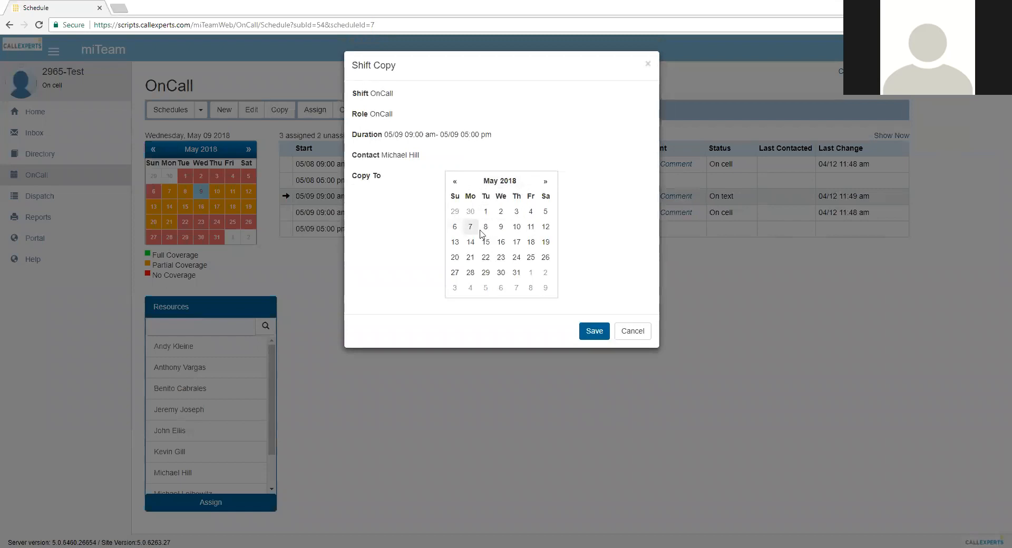
click(517, 227)
click(531, 226)
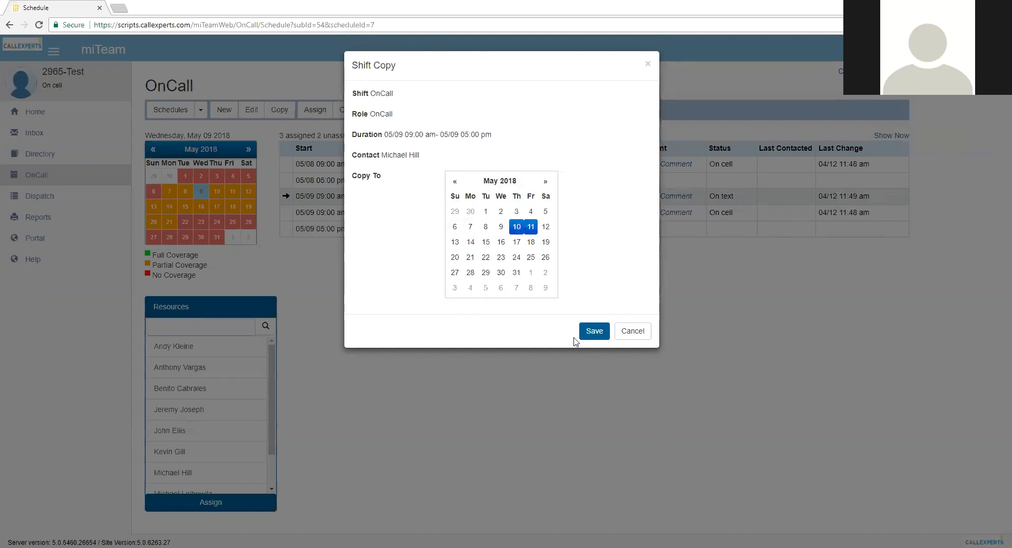
click(600, 331)
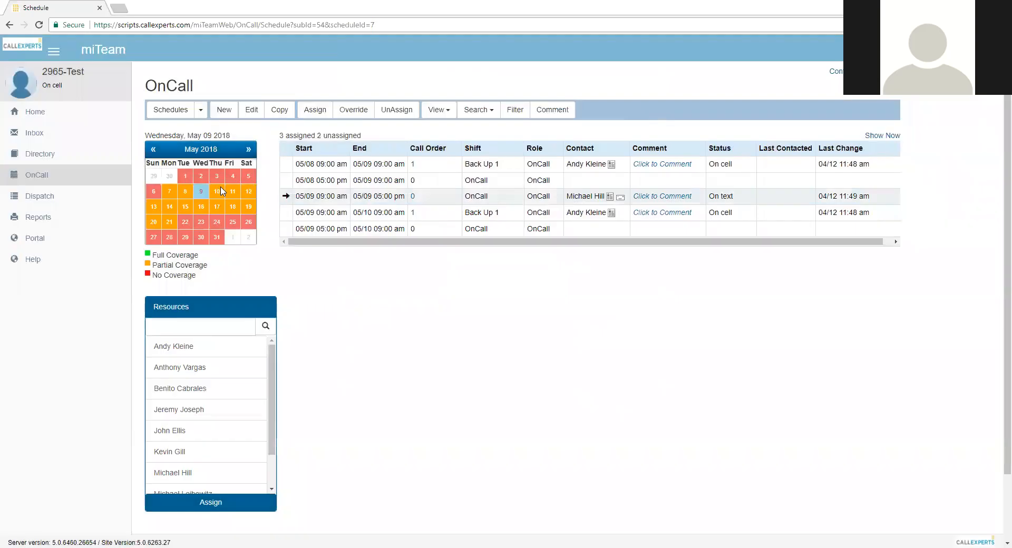
Check the copied daytime OnCall assignments on May 10 and 11
click(221, 191)
click(232, 192)
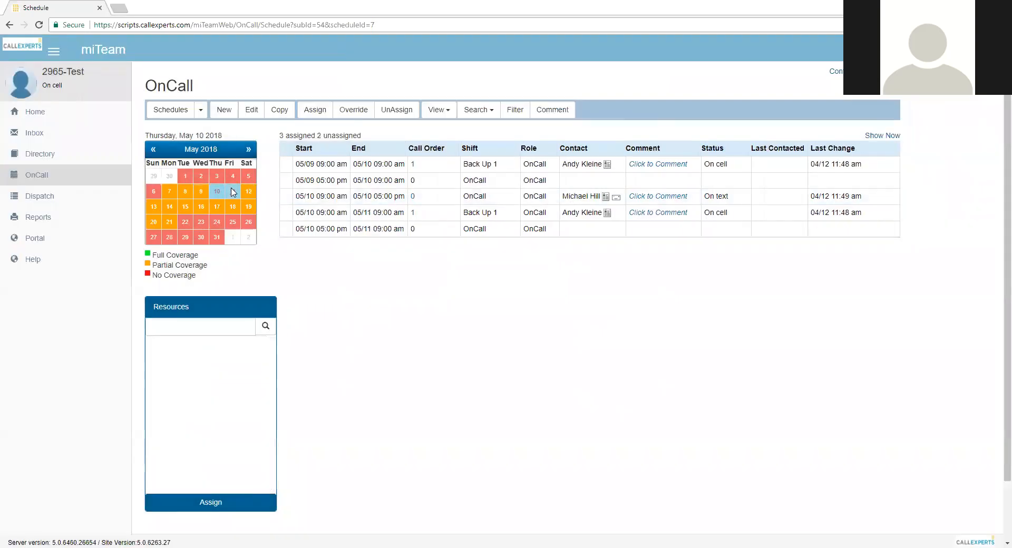
click(217, 192)
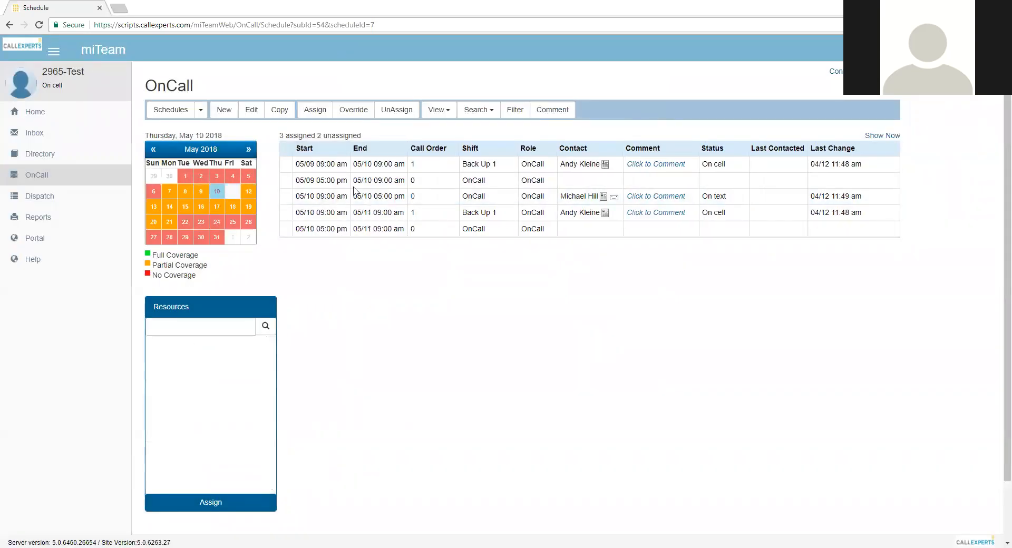